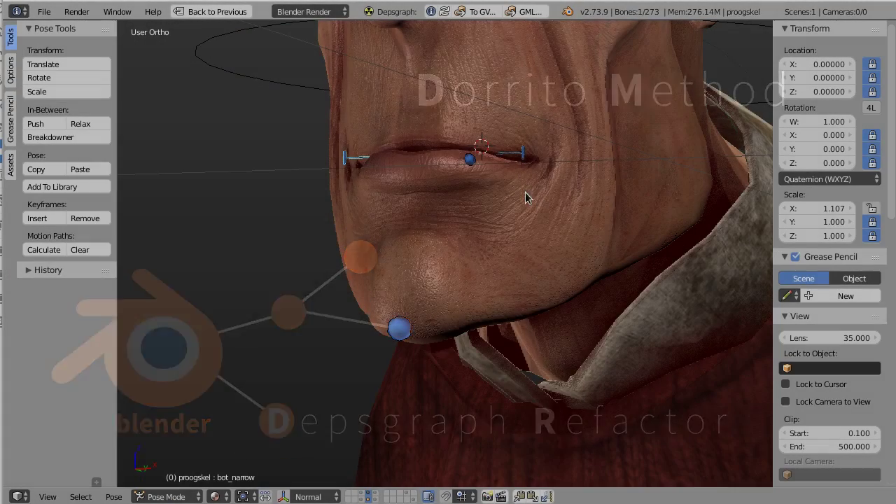
middle_click_drag(427, 228, 502, 320)
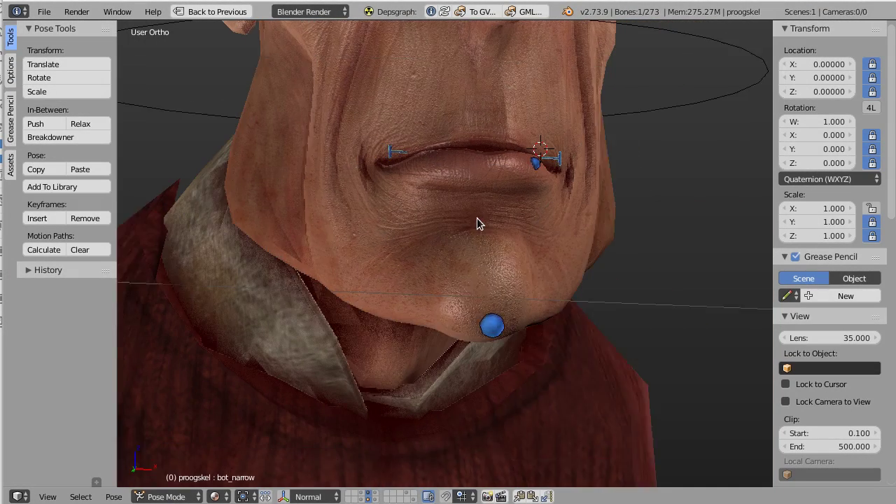
right_click(519, 272)
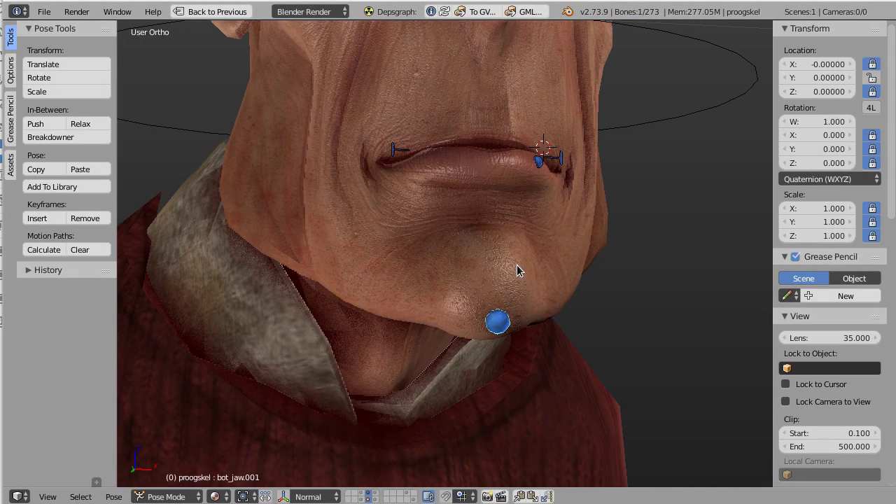
middle_click_drag(461, 202, 545, 198)
right_click(480, 203)
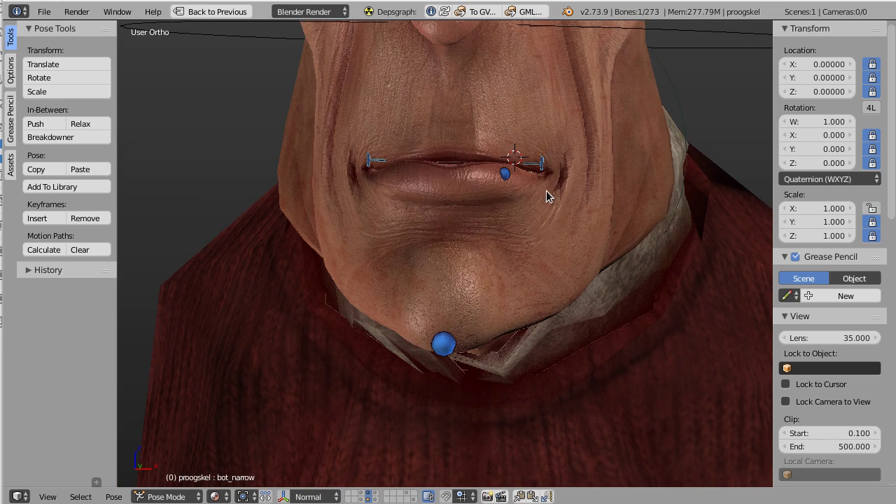
key("s")
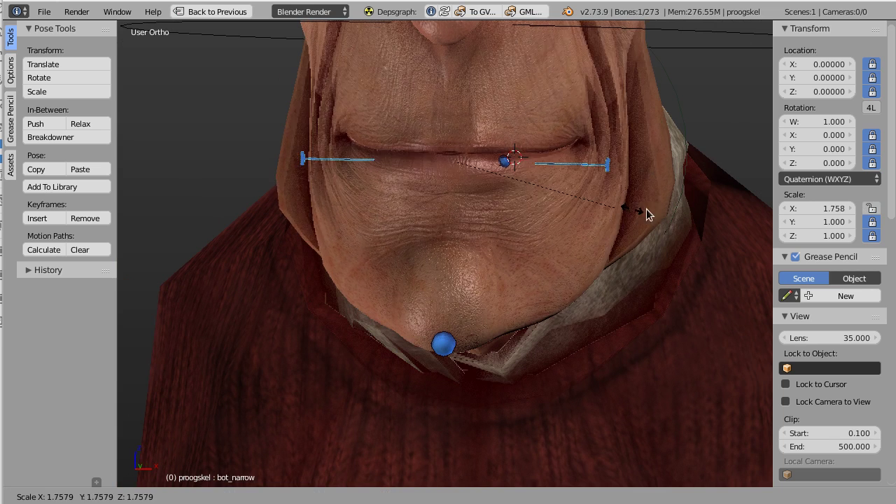
right_click(553, 173)
right_click(457, 341)
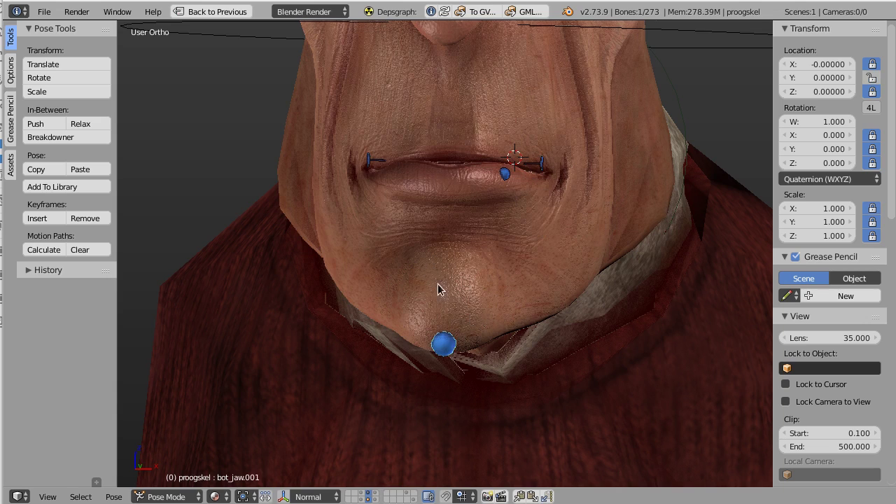
middle_click_drag(437, 289, 410, 276)
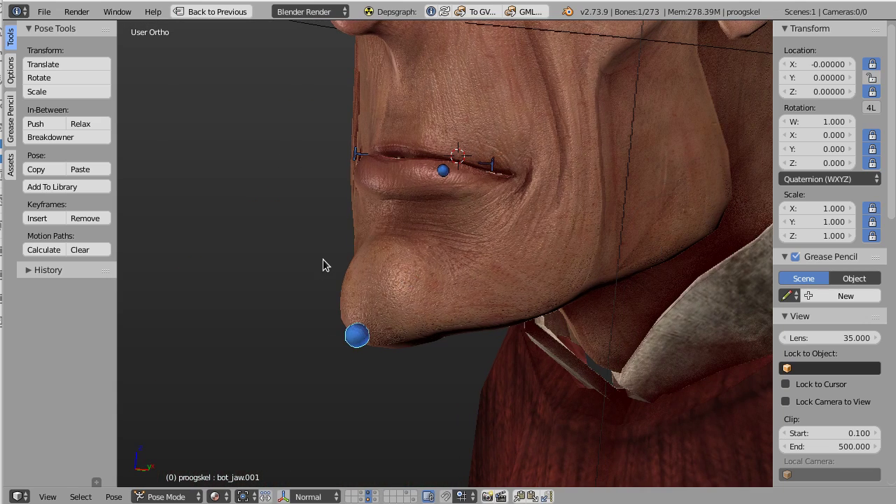
key("g")
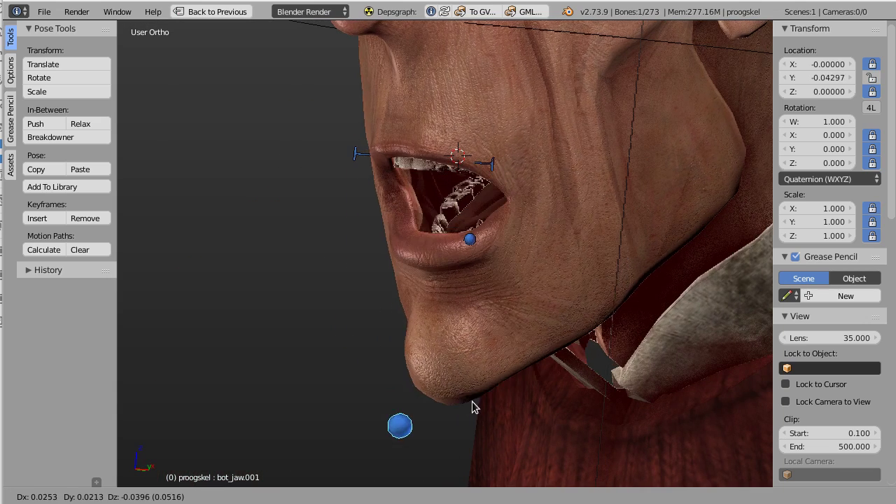
left_click(474, 409)
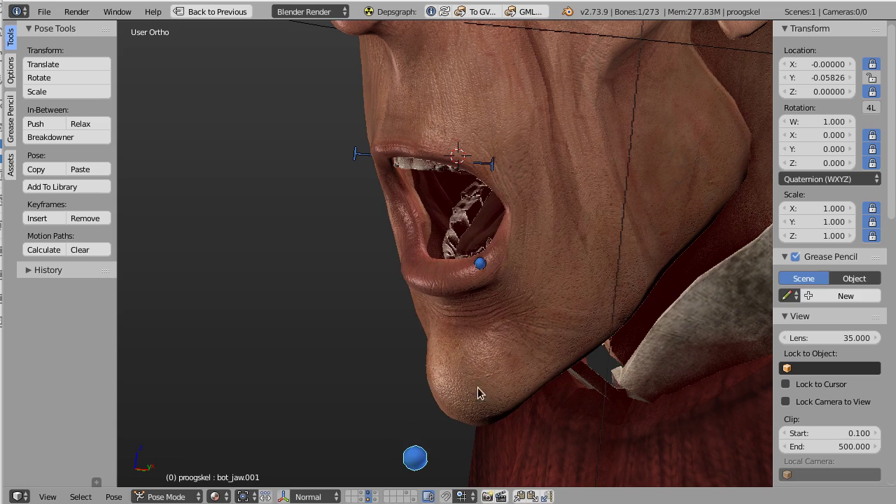
right_click(488, 164)
middle_click_drag(424, 209, 533, 210)
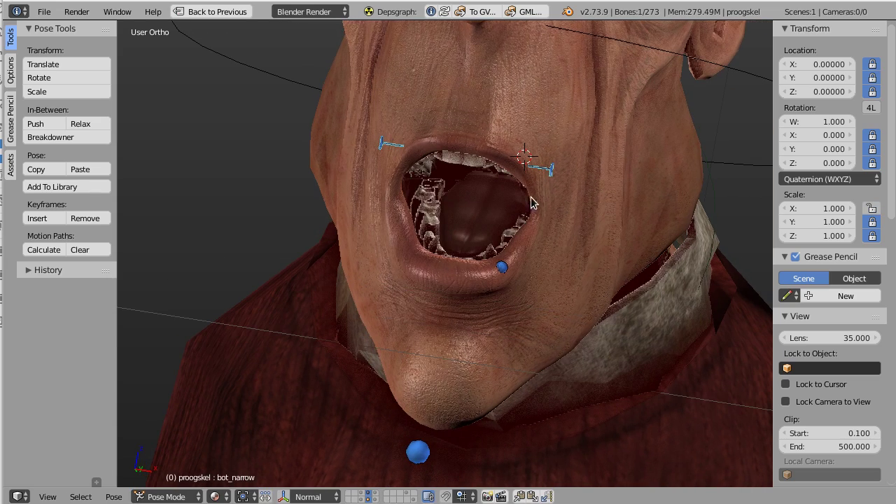
key("s")
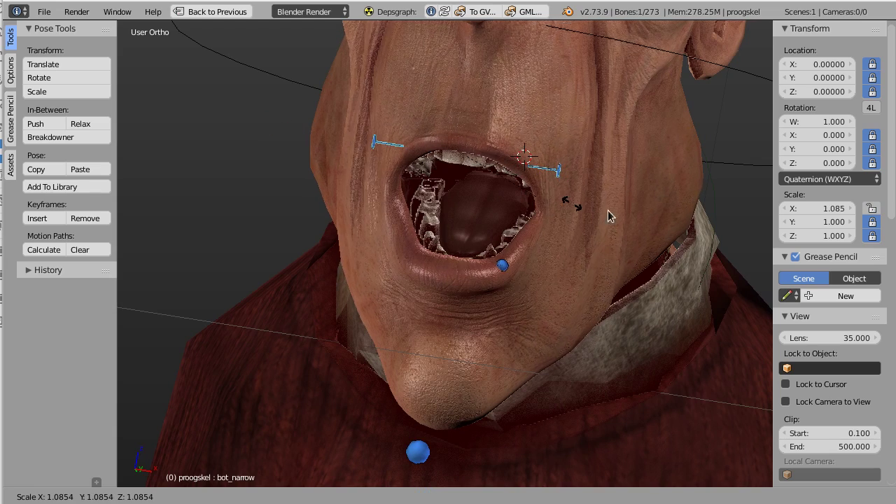
left_click(639, 213)
middle_click_drag(556, 214, 540, 225)
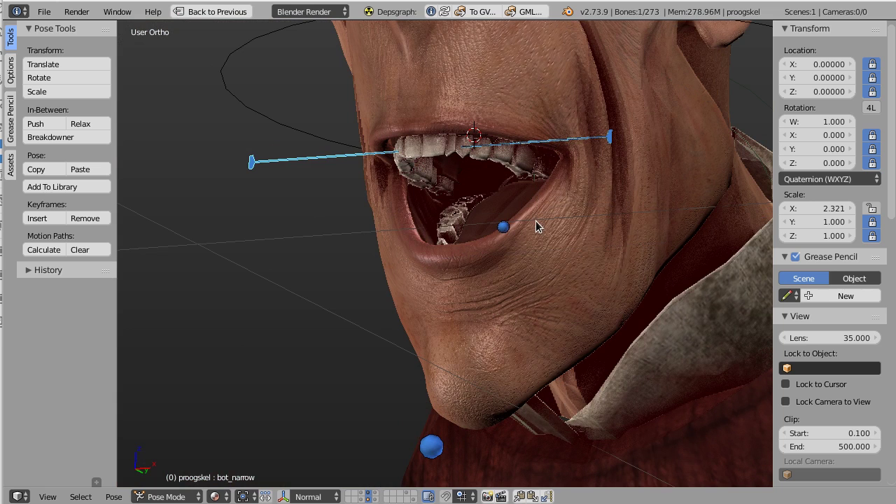
key("alt+s")
right_click(431, 452)
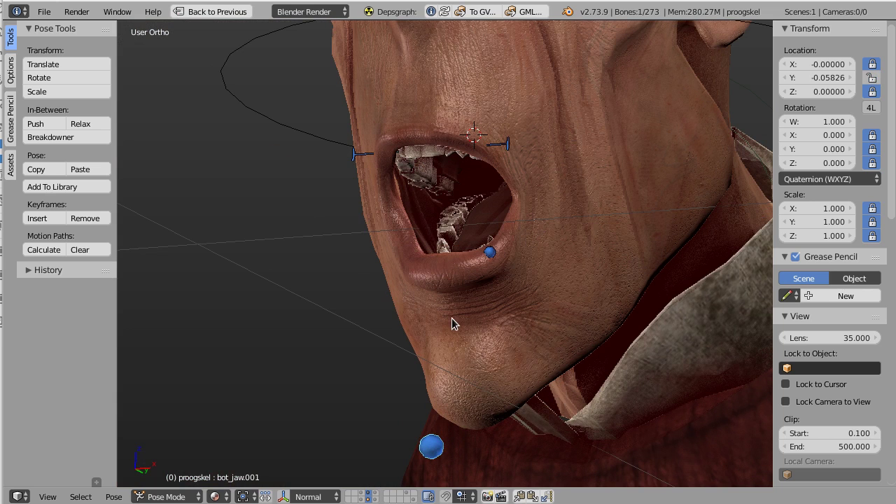
key("alt+g")
middle_click_drag(494, 255, 437, 163)
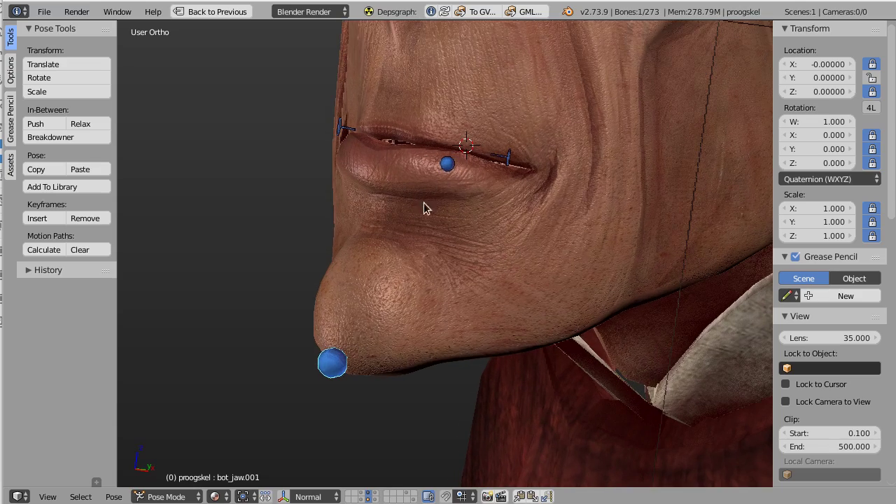
middle_click_drag(570, 197, 430, 248)
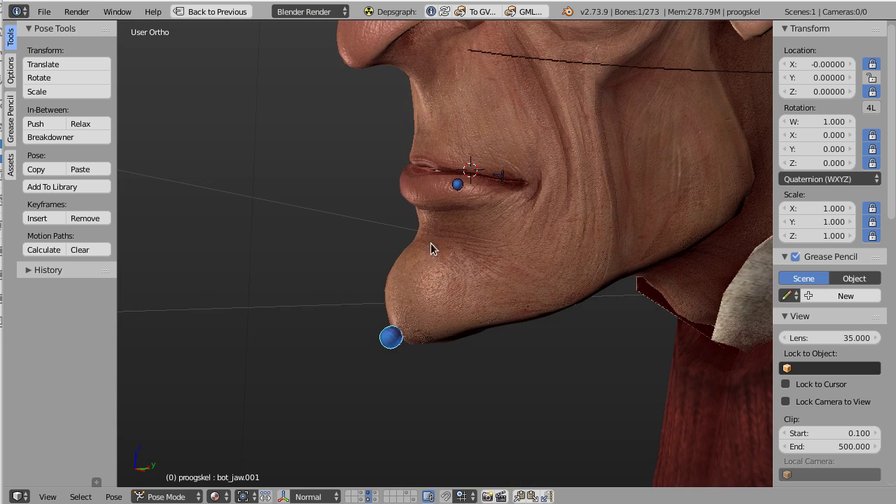
right_click(456, 187)
scroll(430, 184, "up", 3)
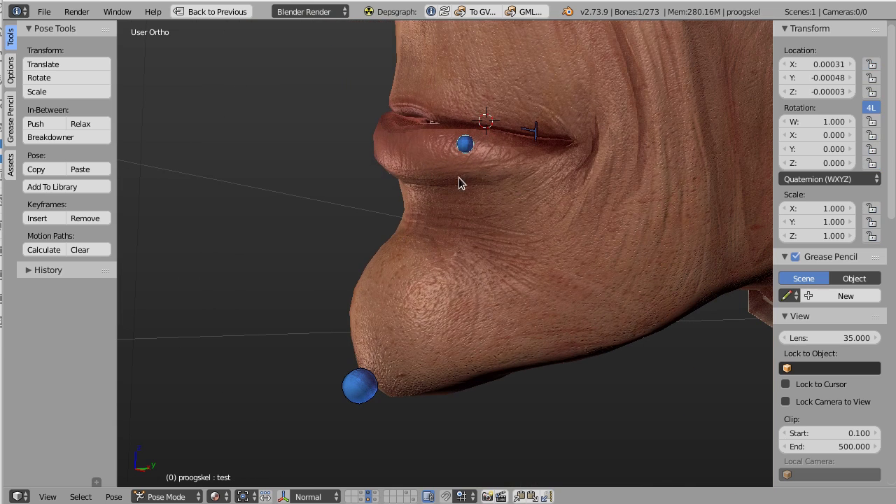
key("g")
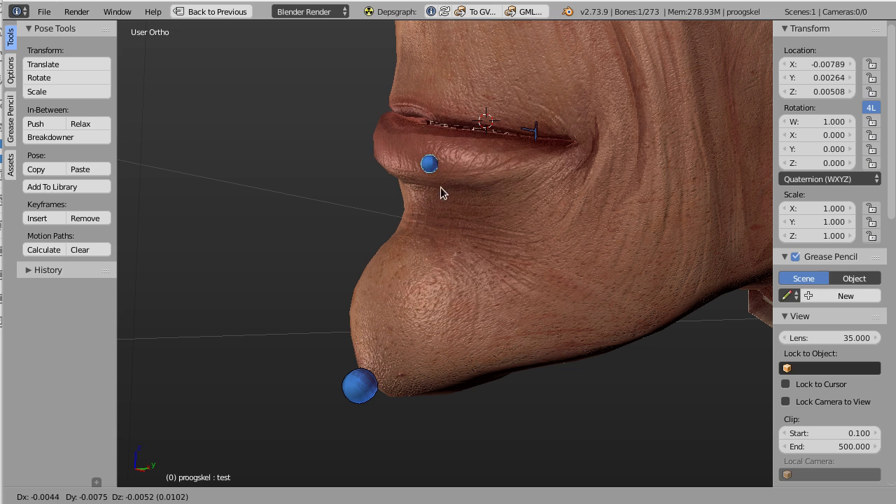
left_click(459, 161)
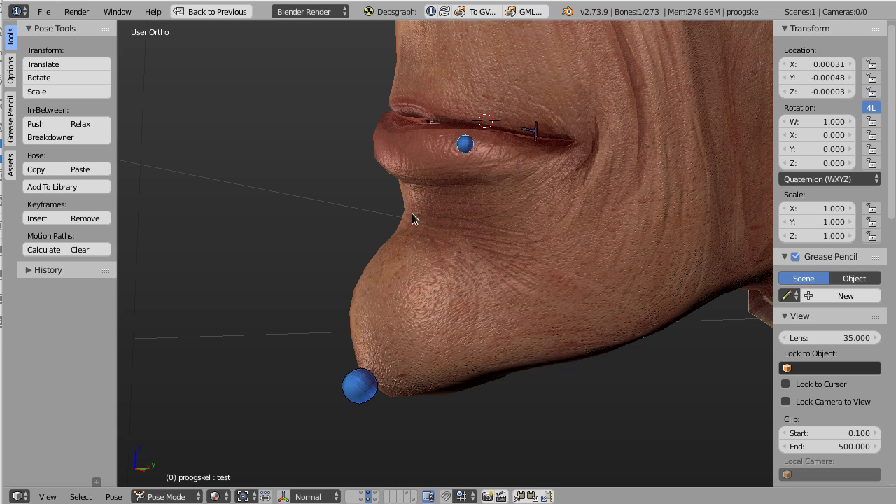
middle_click_drag(453, 215, 390, 246)
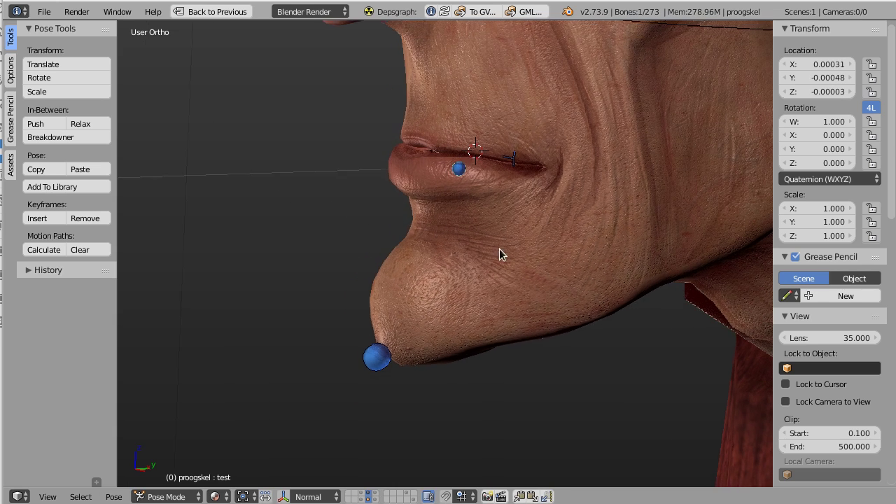
middle_click_drag(498, 255, 356, 356)
right_click(352, 354)
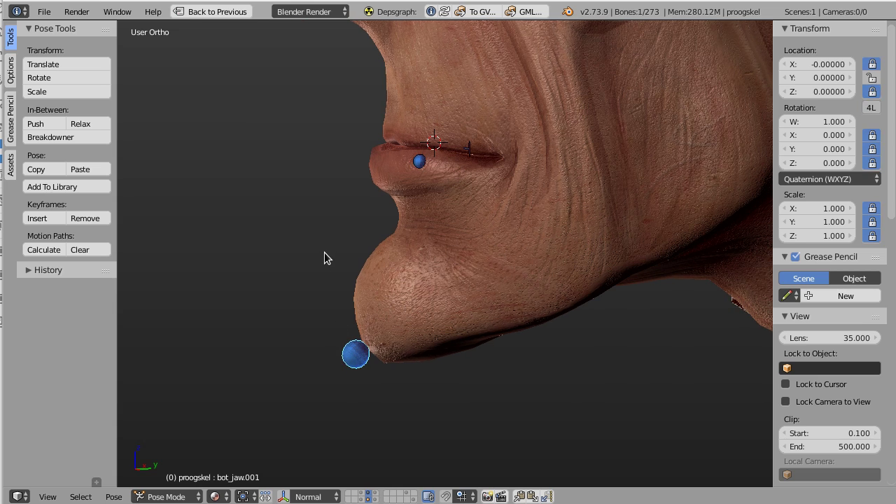
key("g")
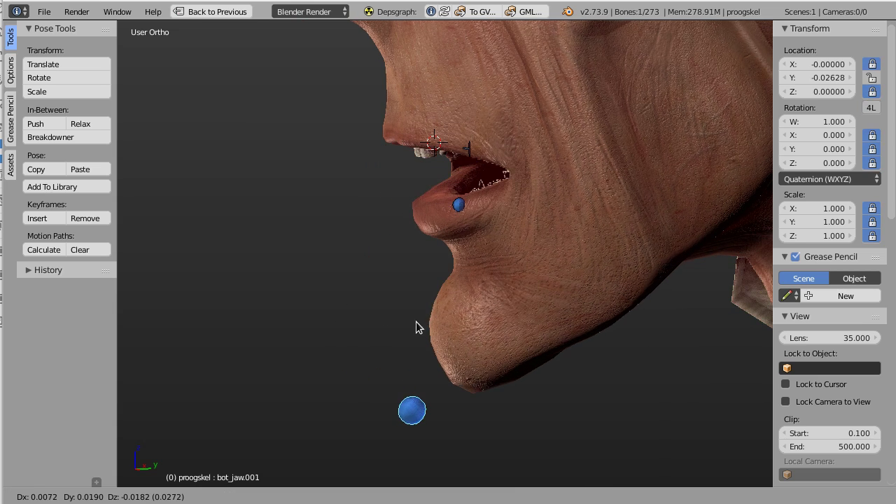
left_click(399, 254)
middle_click_drag(399, 254, 518, 249)
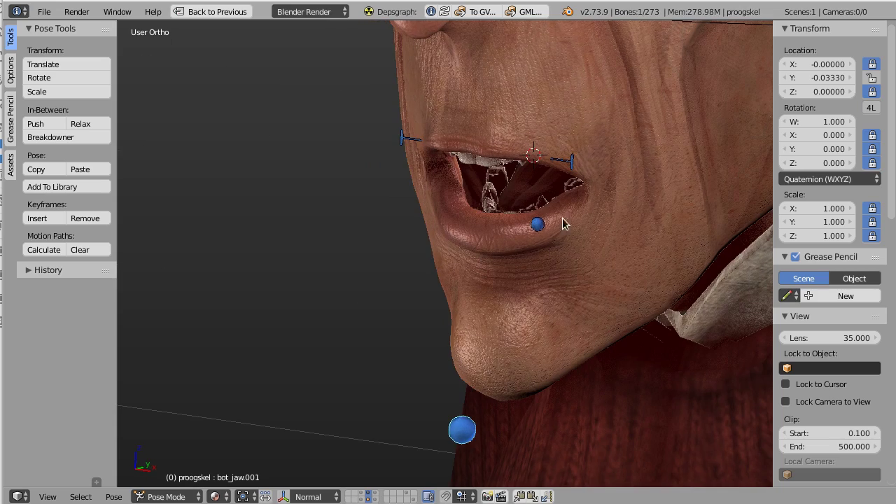
scroll(537, 231, "up", 3)
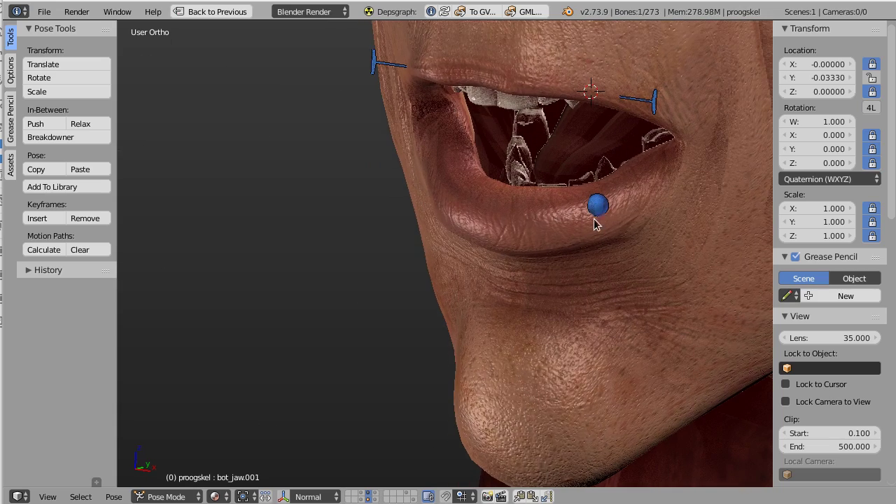
middle_click_drag(613, 227, 499, 225)
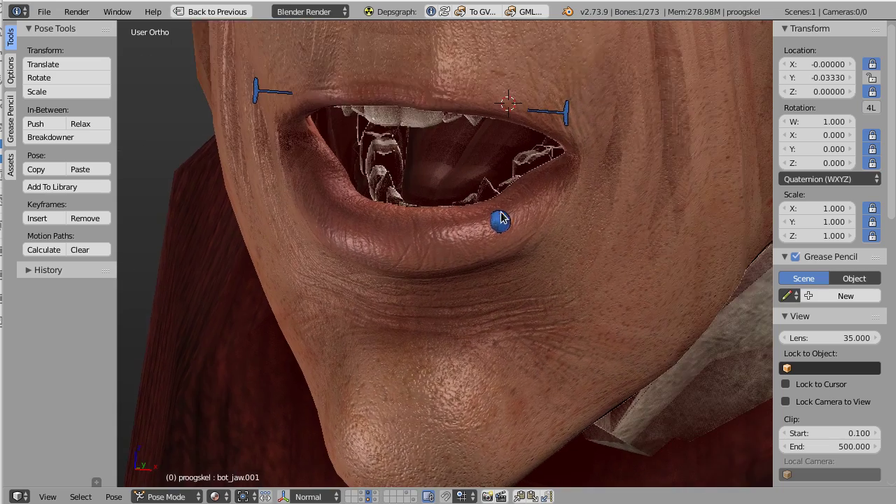
right_click(502, 228)
key("g")
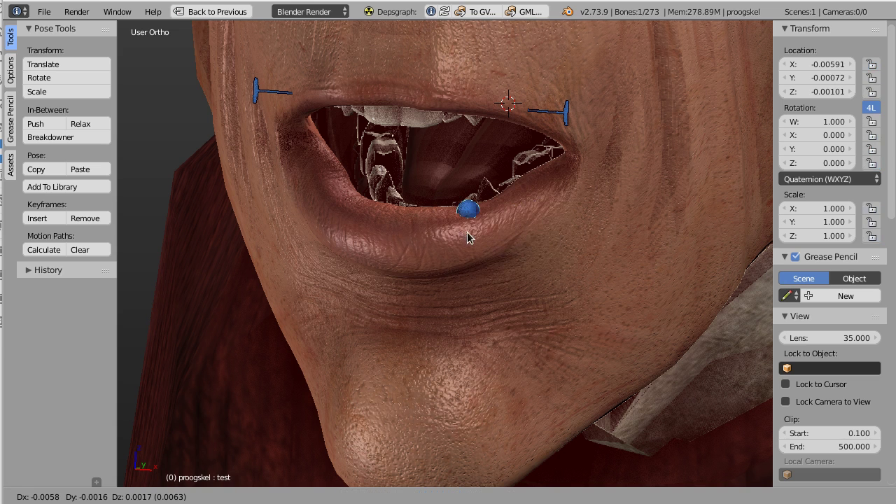
left_click(479, 207)
scroll(447, 230, "down", 4)
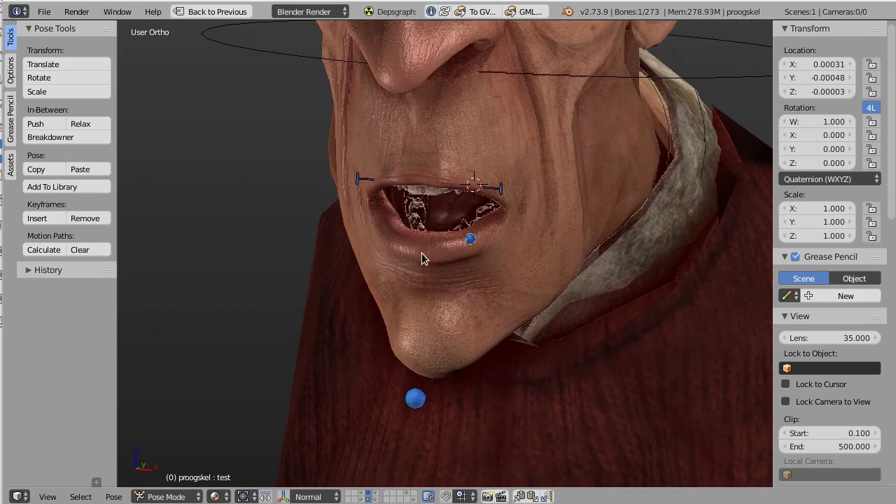
middle_click_drag(426, 293, 371, 255)
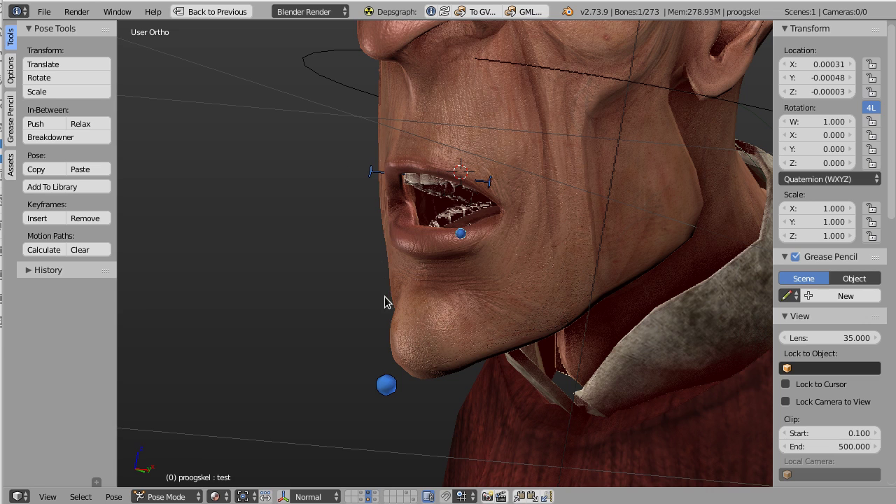
right_click(394, 379)
key("alt+g")
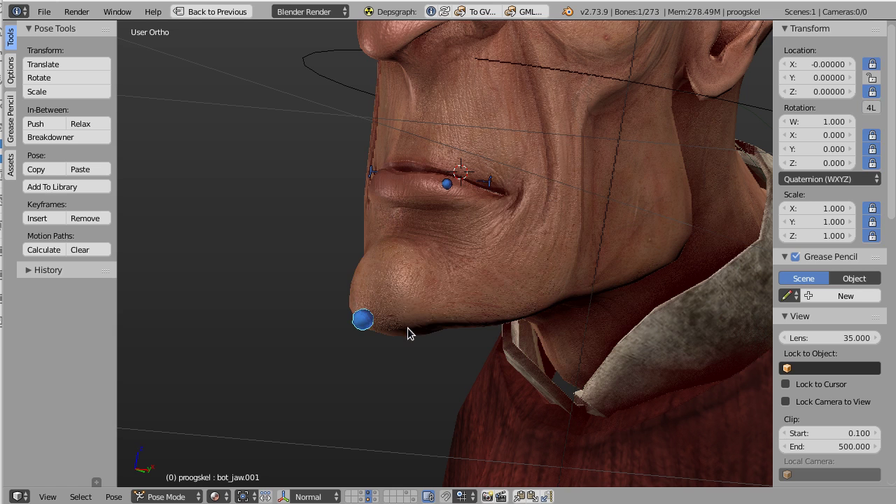
scroll(382, 208, "up", 2)
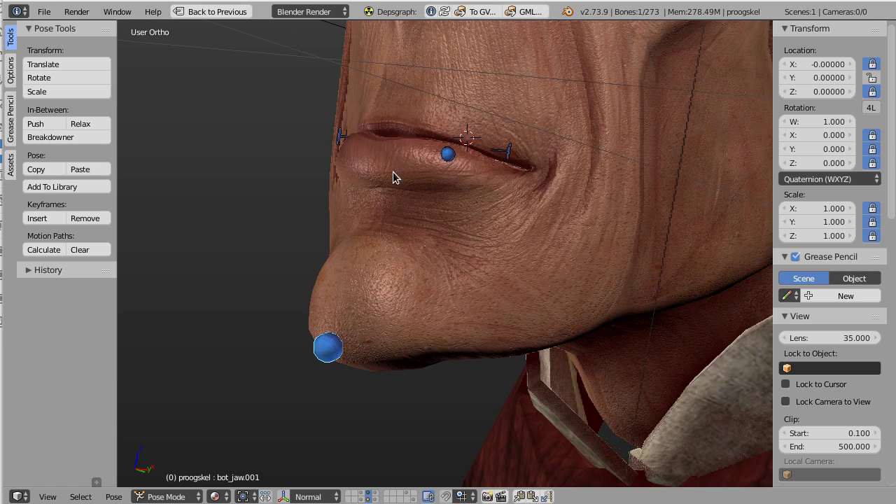
middle_click_drag(394, 177, 433, 224)
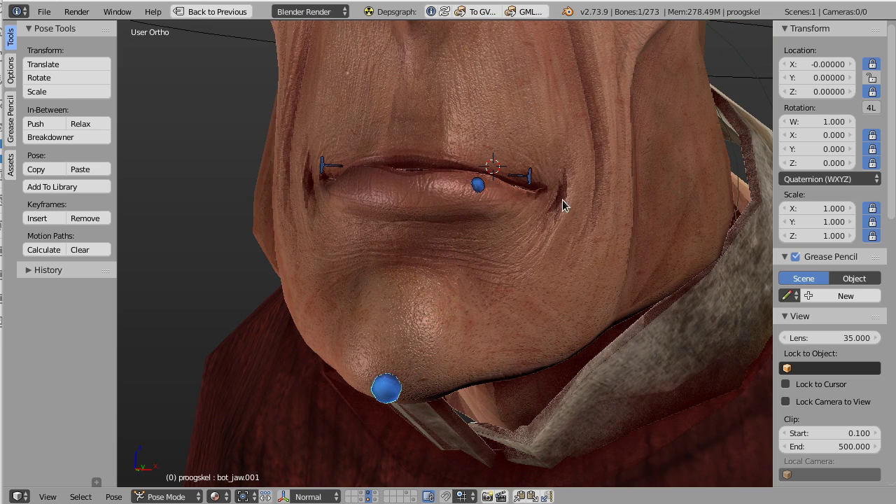
scroll(566, 204, "down", 3)
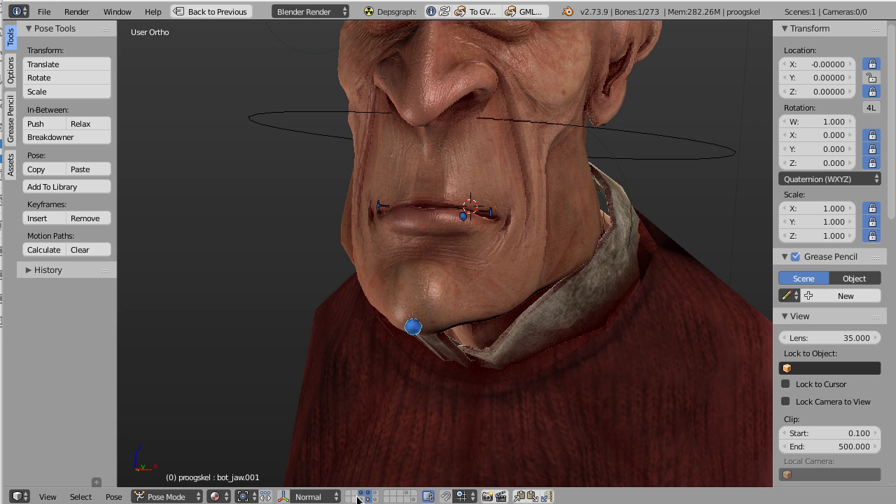
Turn to a frontal view of the face and reveal the hidden duplicate mesh as a wireframe cage.
middle_click_drag(418, 323, 437, 320)
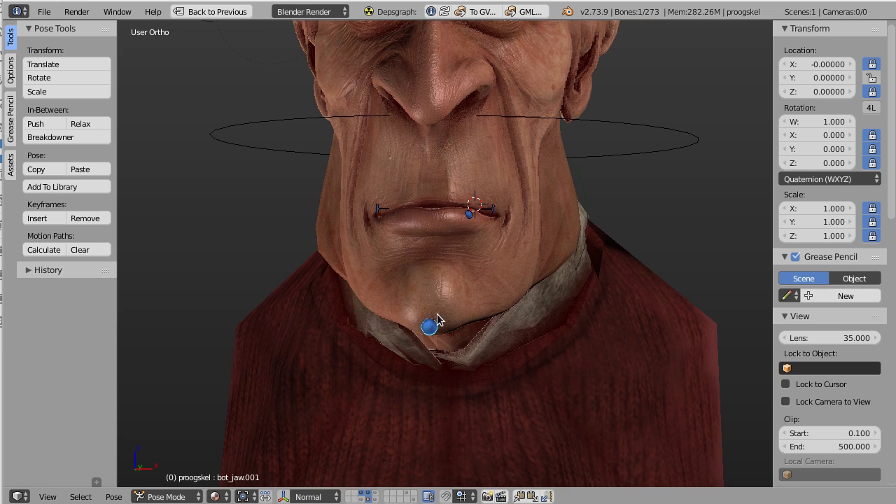
left_click(363, 498)
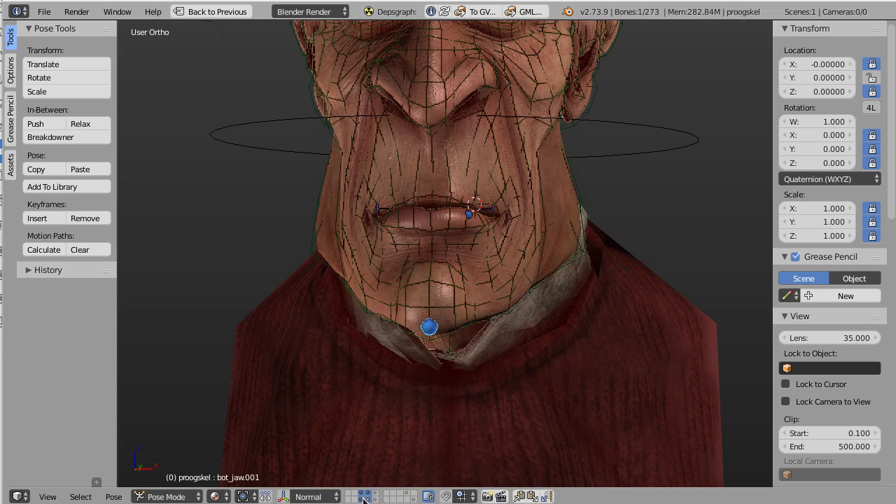
scroll(431, 262, "up", 5)
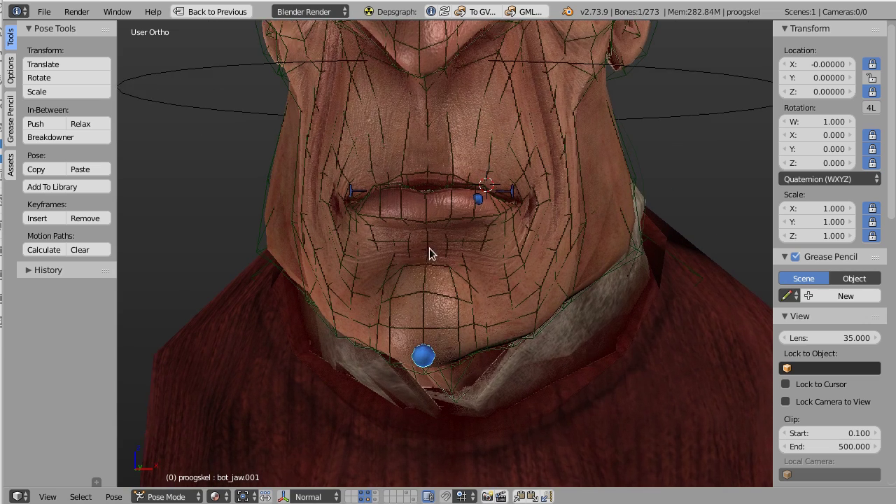
Select ProogHead.002, restore the full layout, and confirm its modifier stack is empty.
right_click(453, 310)
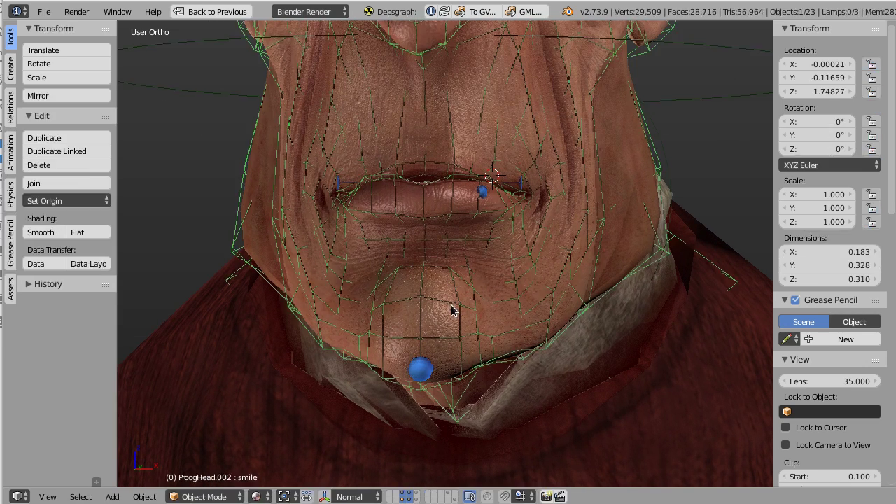
key("ctrl+Up")
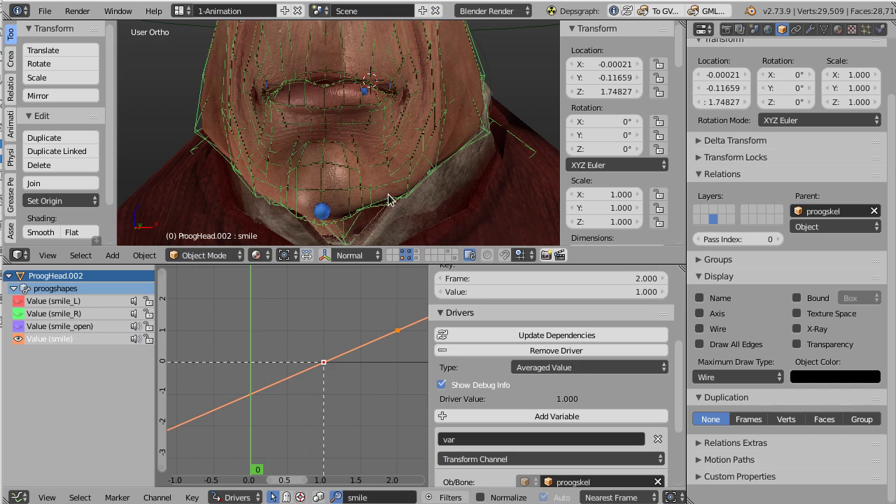
left_click(810, 29)
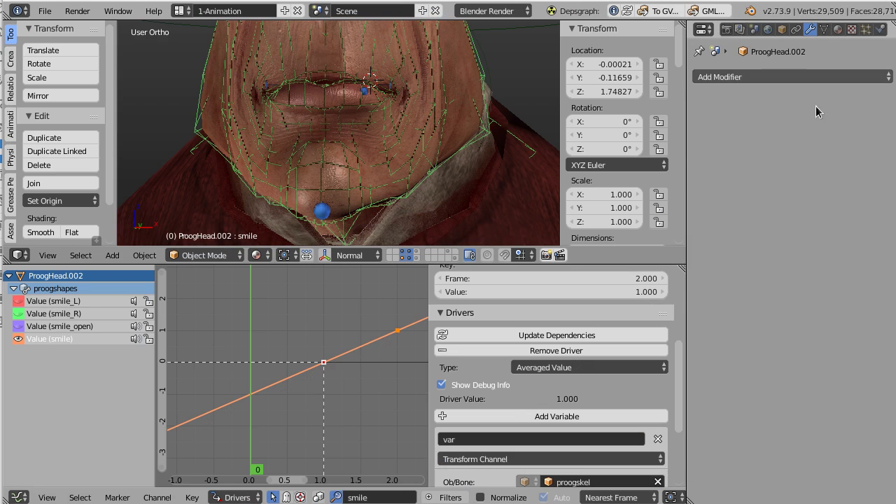
middle_click_drag(372, 152, 372, 141)
scroll(372, 141, "up", 8)
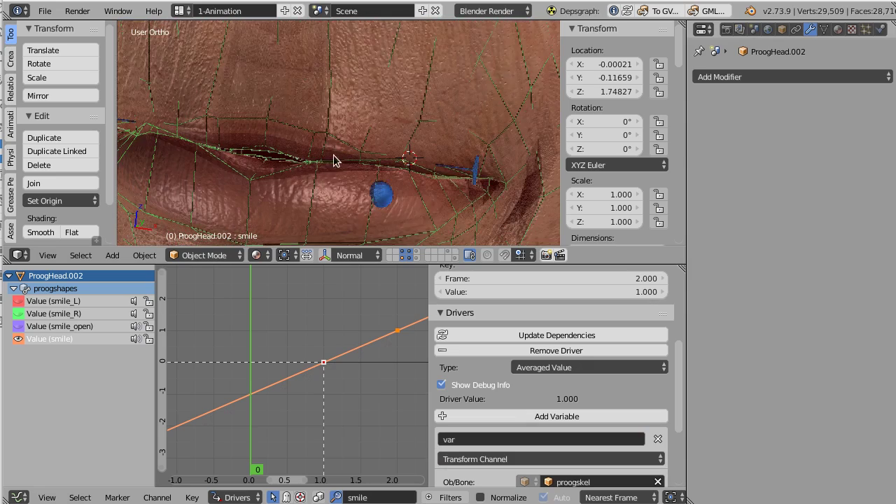
right_click(386, 147)
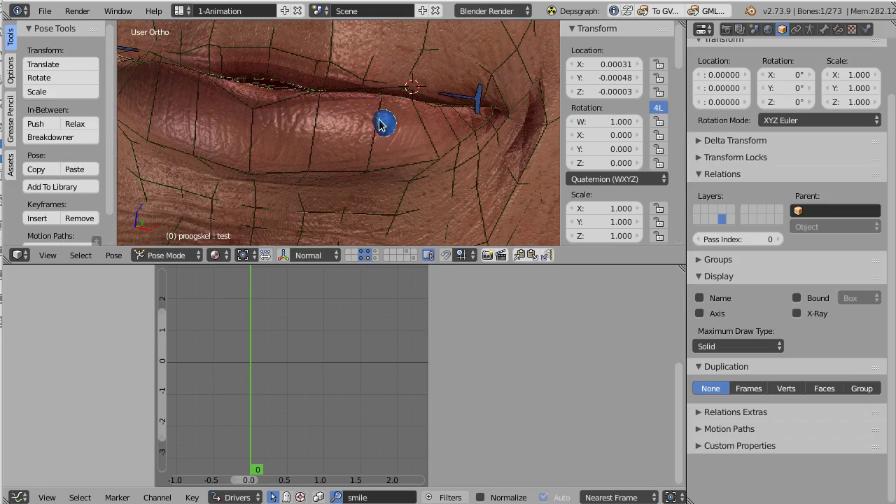
scroll(380, 125, "down", 8)
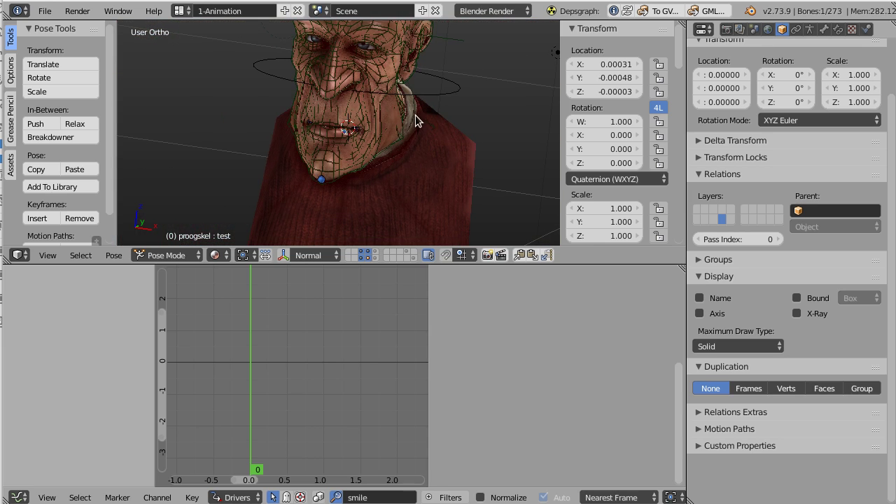
right_click(415, 114)
key("r")
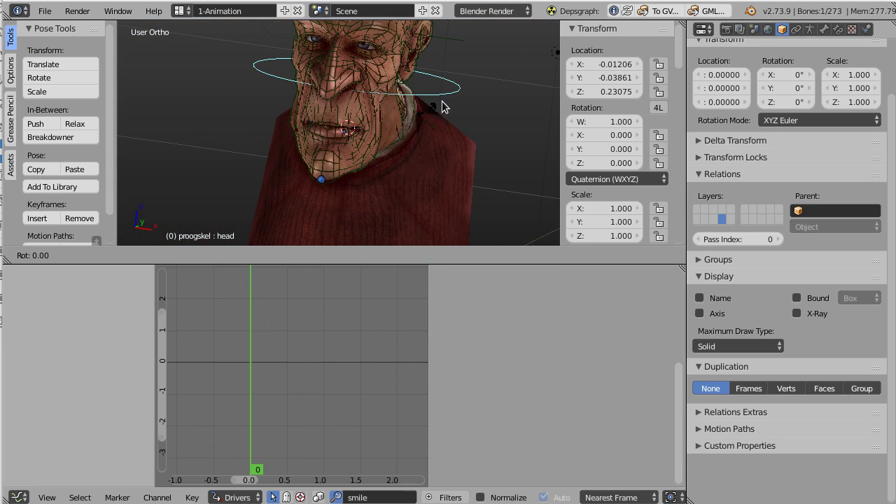
key("r")
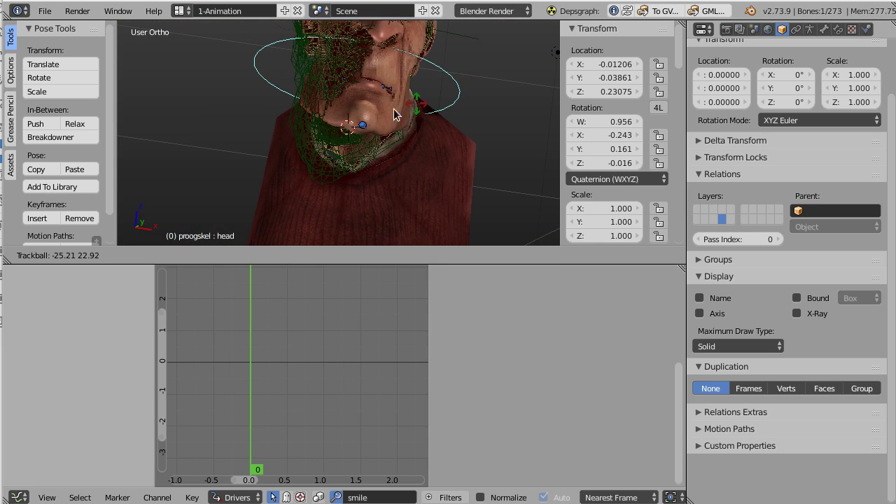
key("Escape")
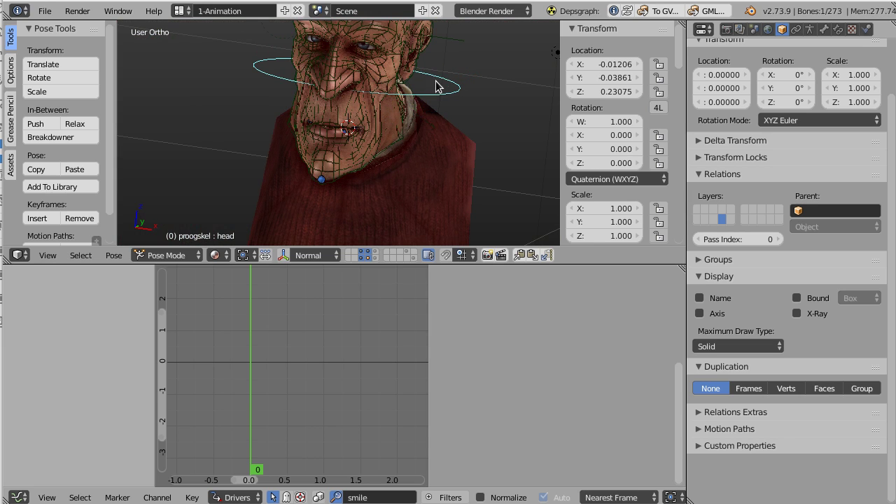
key("r")
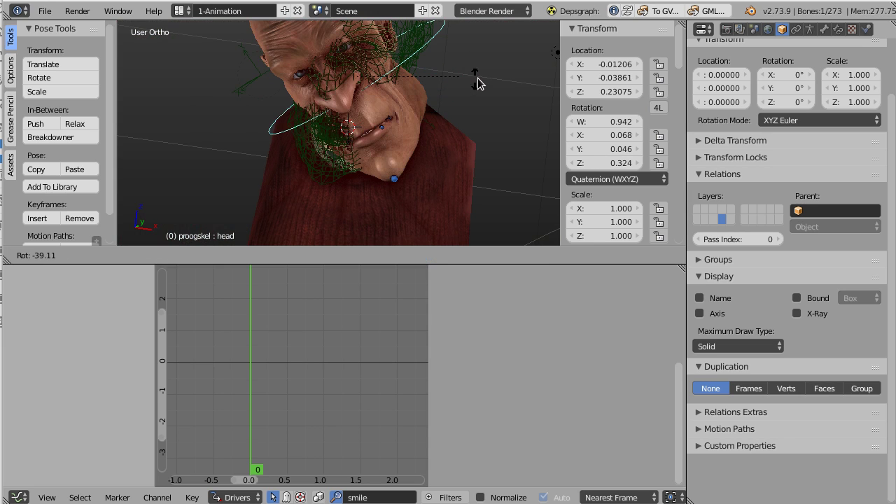
left_click(456, 78)
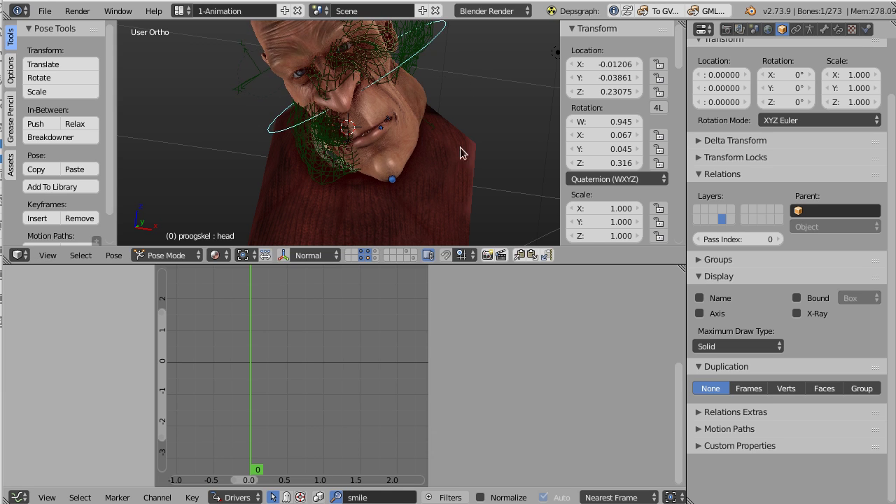
middle_click_drag(345, 162, 385, 149)
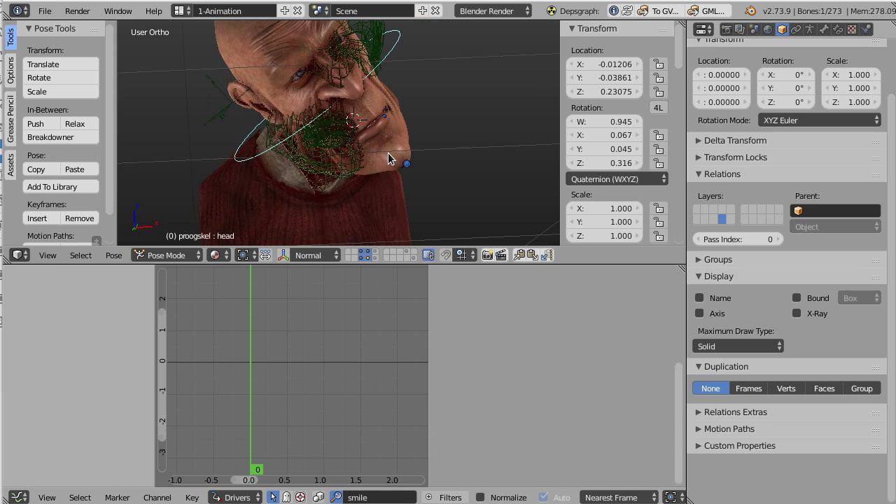
key("alt+r")
middle_click_drag(444, 134, 254, 168)
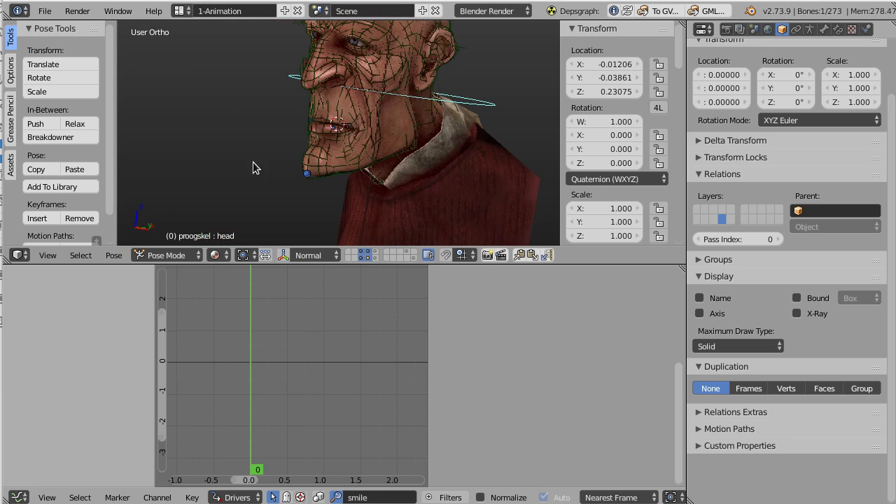
scroll(276, 152, "up", 8)
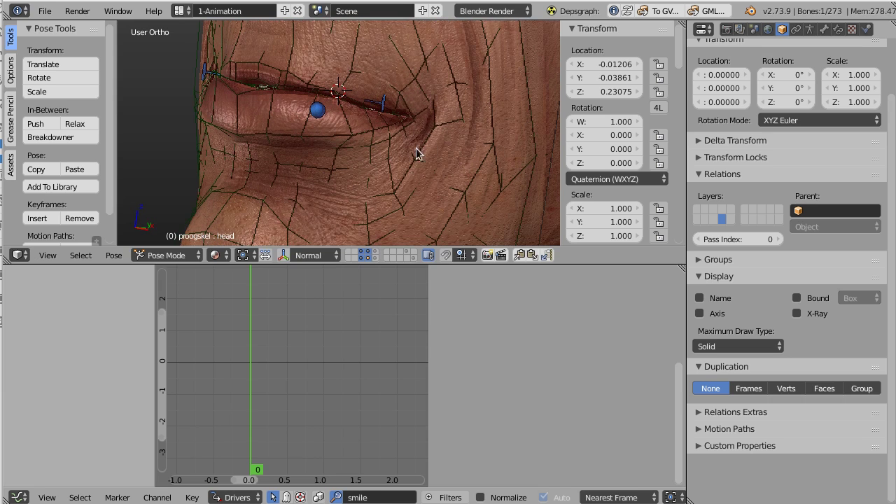
mouse_move(391, 141)
middle_mouse_down()
mouse_move(345, 161)
mouse_move(369, 128)
mouse_move(369, 147)
mouse_move(404, 137)
middle_mouse_up()
scroll(325, 165, "down", 5)
scroll(354, 124, "up", 6)
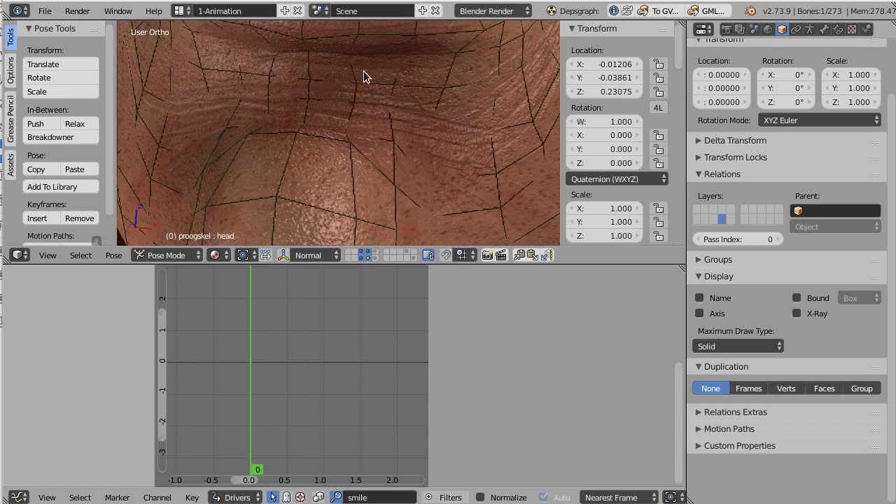
middle_click_drag(364, 76, 343, 166, "shift")
Move the lip tweak bone test lower, then clear its location back to rest.
right_click(378, 127)
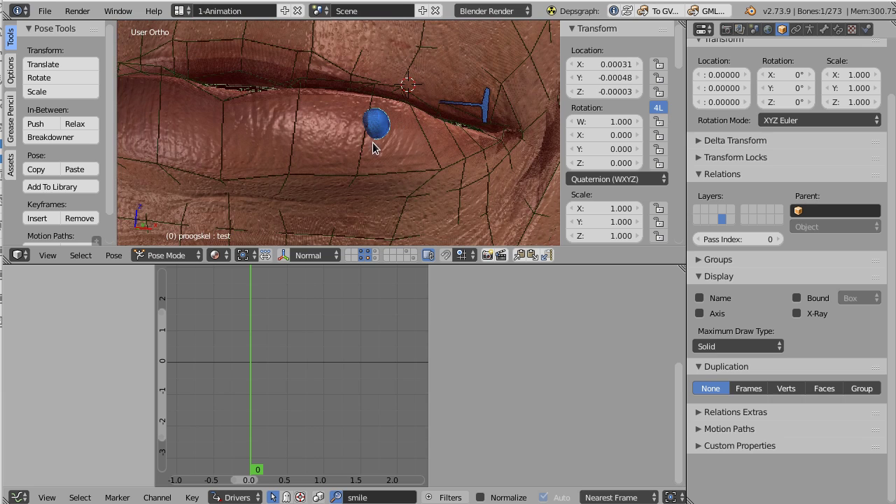
key("g")
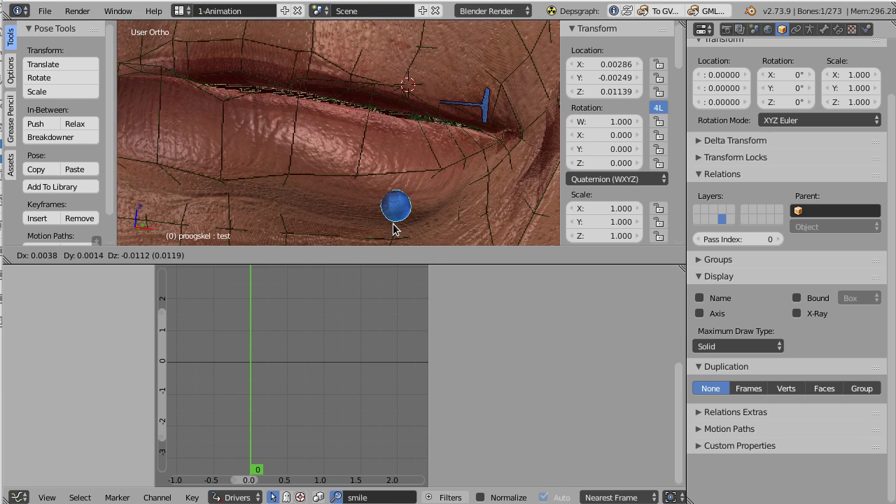
left_click(403, 111)
scroll(316, 145, "down", 4)
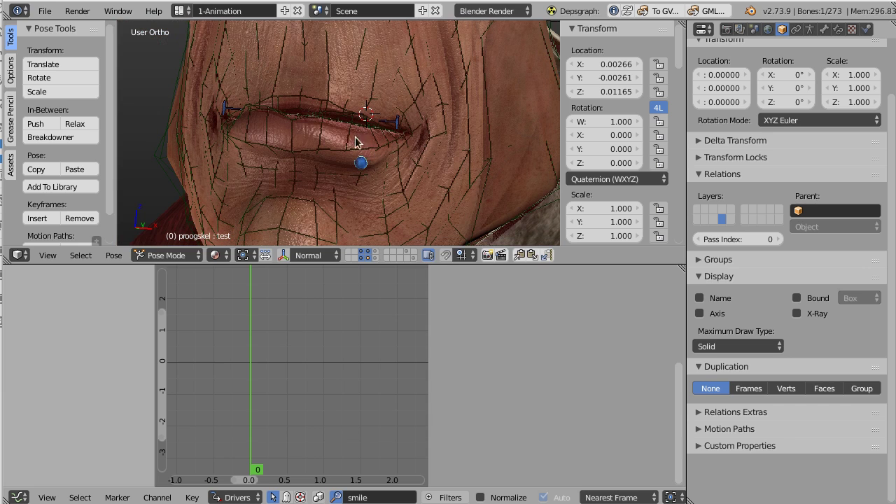
key("alt+g")
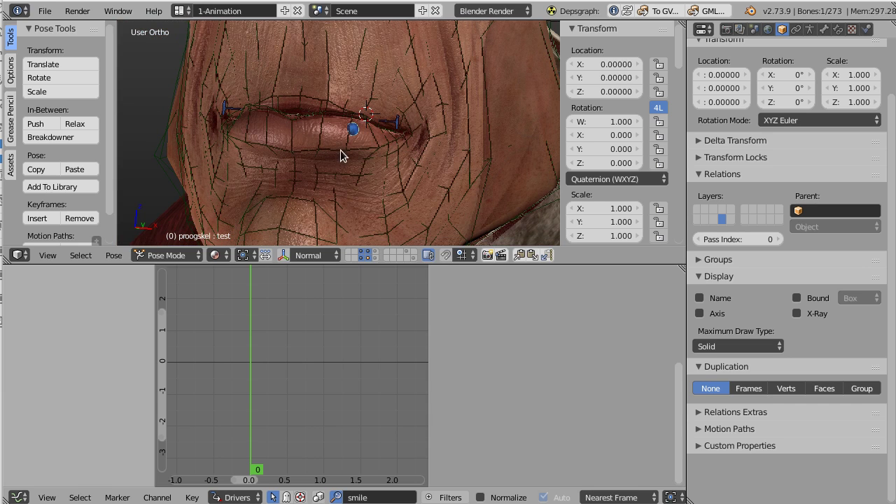
Switch the viewport shading from textured to Solid.
left_click(216, 256)
left_click(249, 208)
scroll(308, 171, "down", 2)
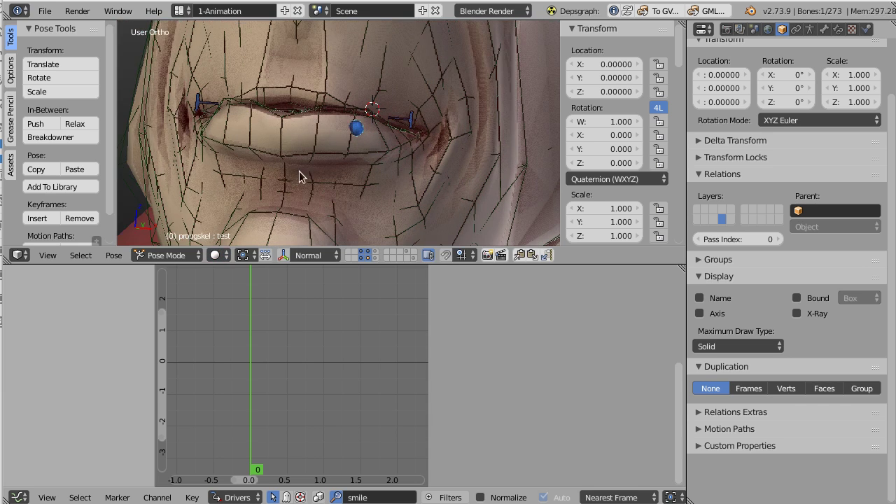
Frame a wider frontal view of the mouth and select the jaw bone bot_jaw.001.
middle_click_drag(300, 175, 338, 154)
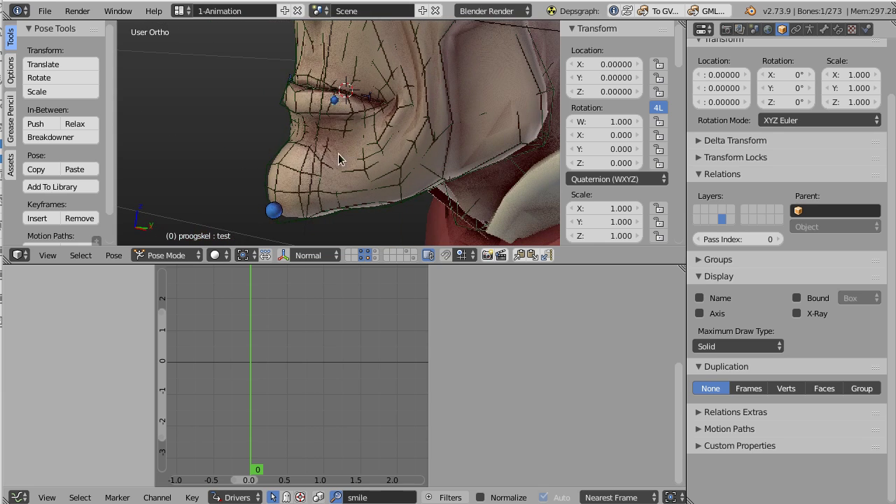
scroll(311, 155, "up", 2)
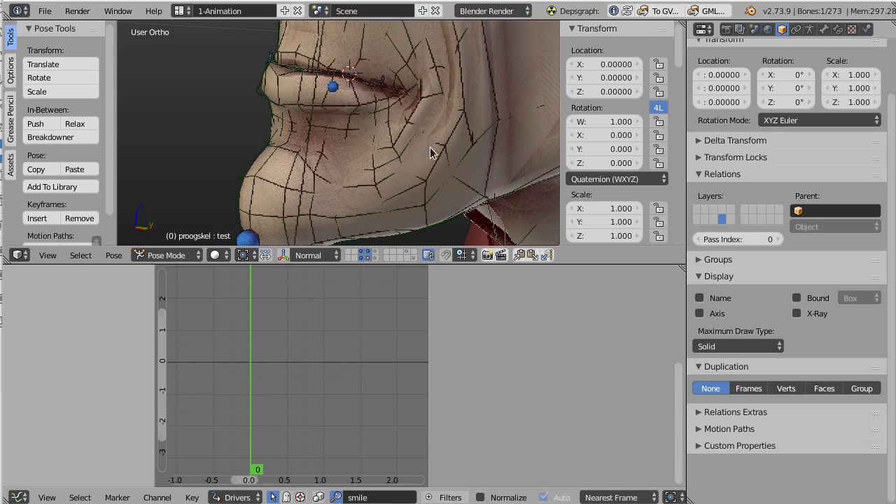
middle_click_drag(334, 130, 311, 122)
scroll(332, 156, "up", 2)
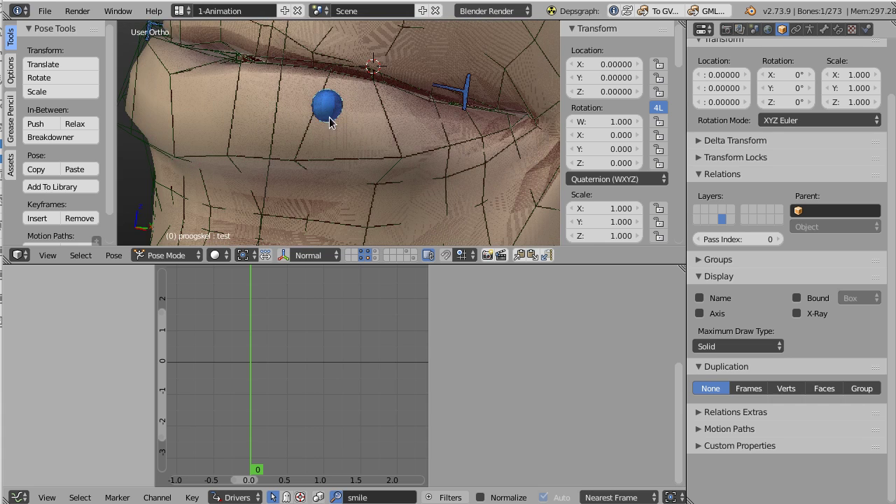
middle_click_drag(322, 157, 350, 170)
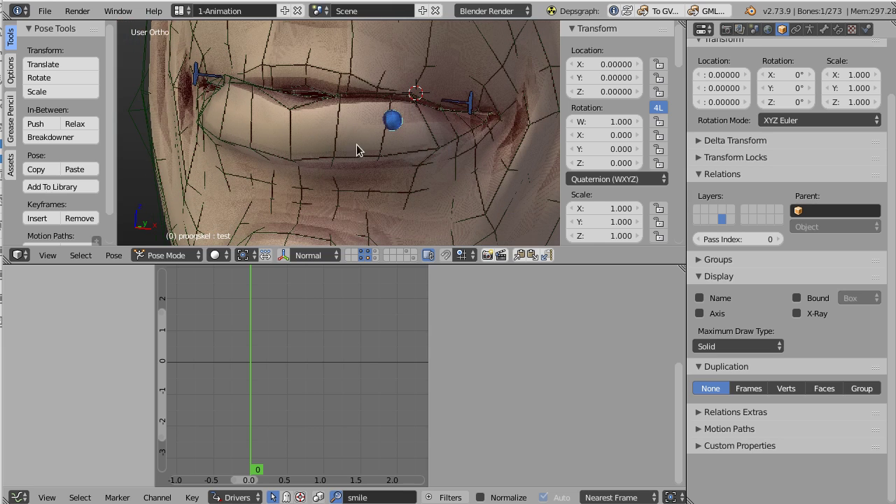
scroll(327, 172, "down", 4)
middle_click_drag(364, 166, 361, 220, "shift")
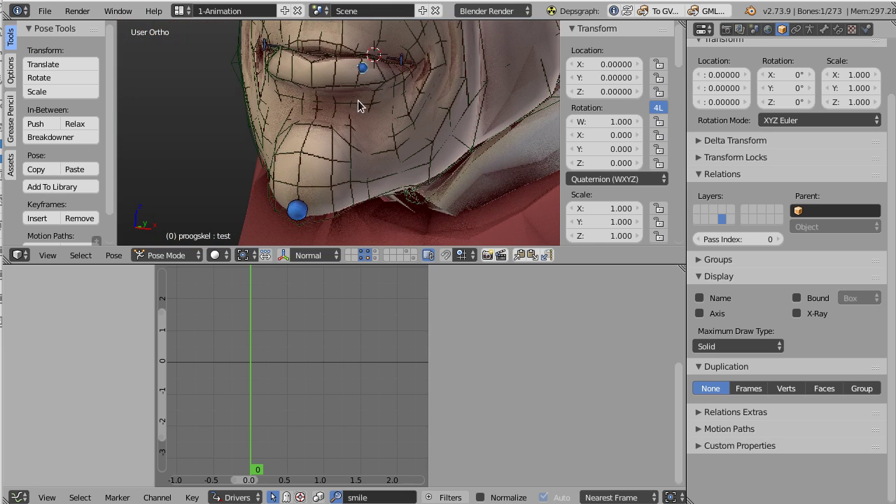
right_click(298, 210)
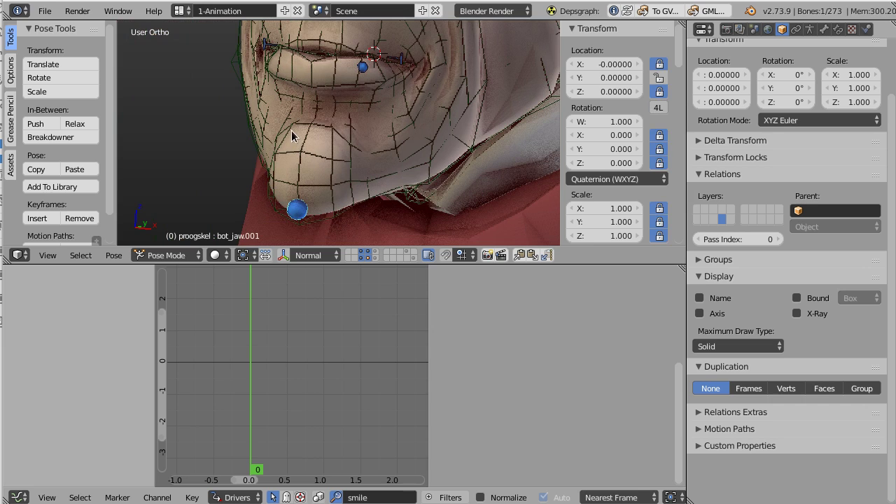
Move bot_jaw.001 to open the jaw slightly.
key("g")
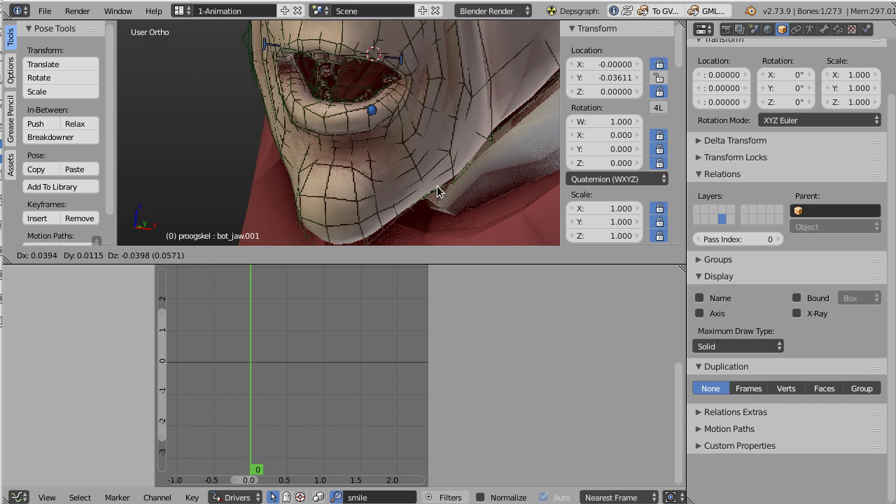
left_click(359, 121)
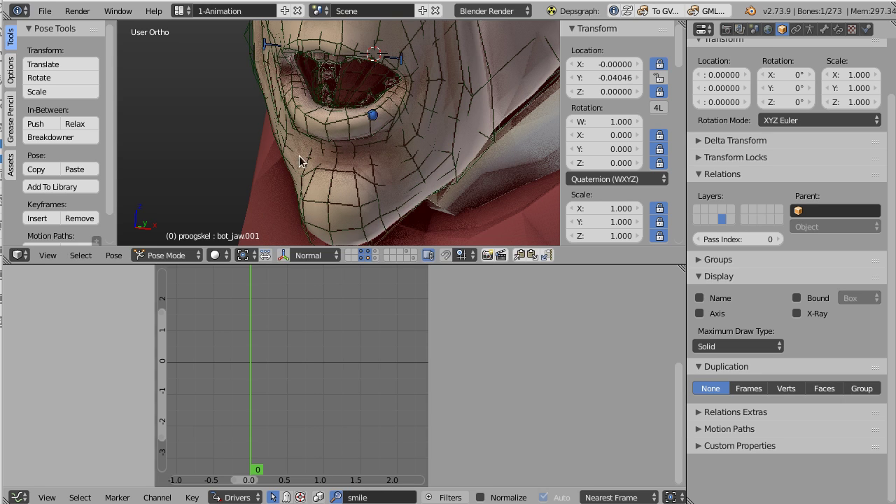
scroll(301, 154, "up", 8)
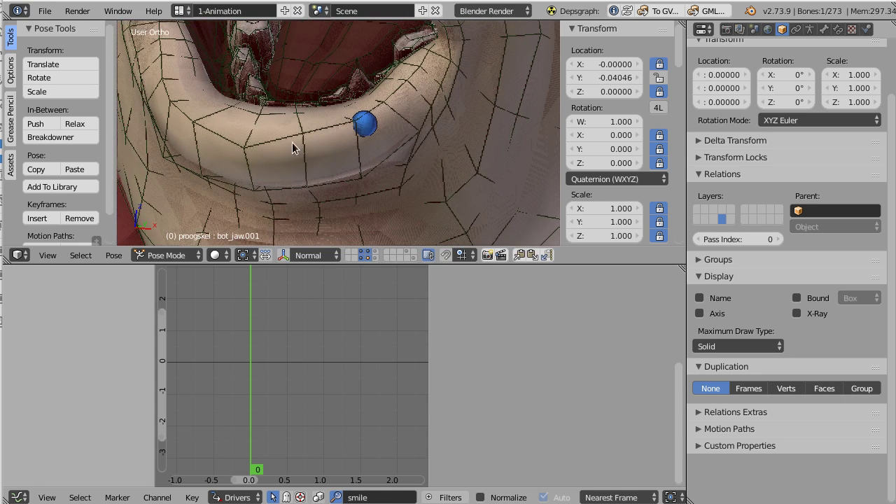
scroll(323, 126, "up", 2)
Enable the second armature bone layer and select the green HLP_parent helper bone.
right_click(362, 144)
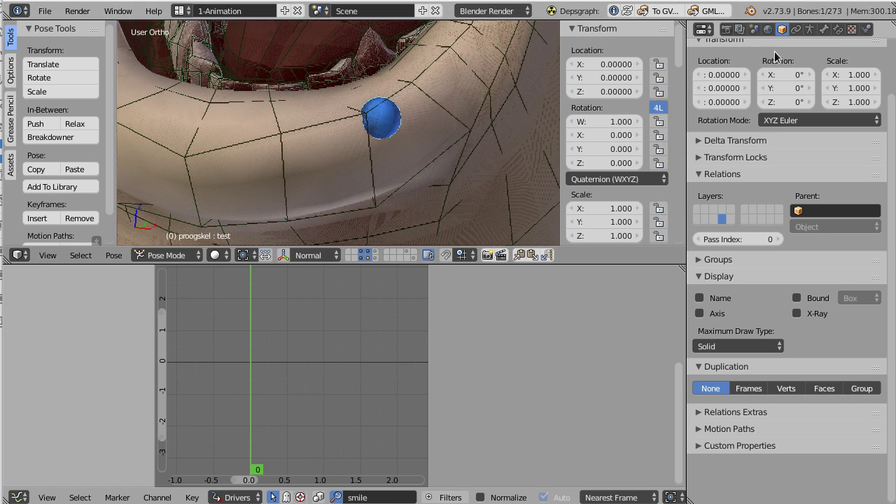
left_click(816, 30)
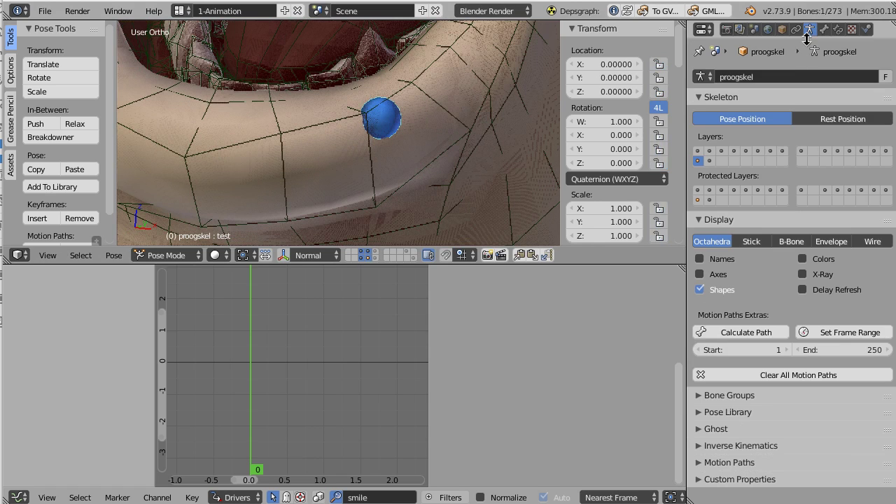
left_click(708, 162, "shift")
middle_click_drag(367, 149, 446, 119)
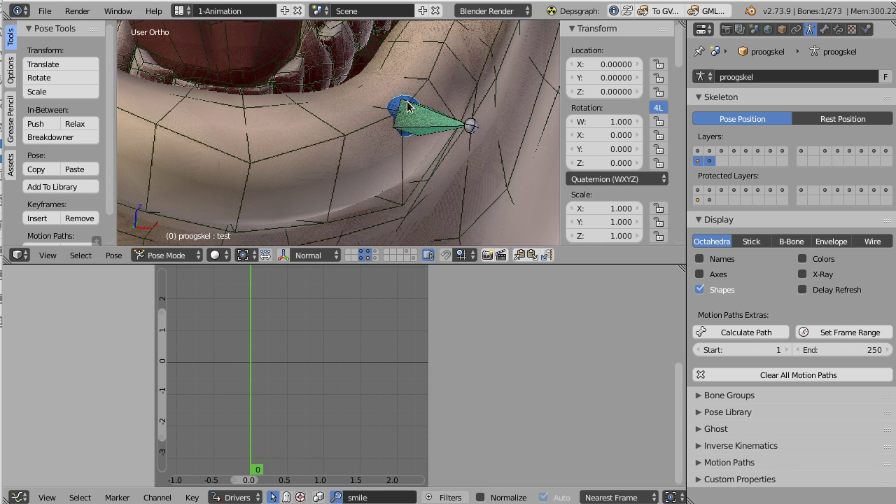
right_click(436, 130)
Inspect HLP_parent's Child Of constraint to ProogHead.002's locator group, then select the test bone.
left_click(838, 30)
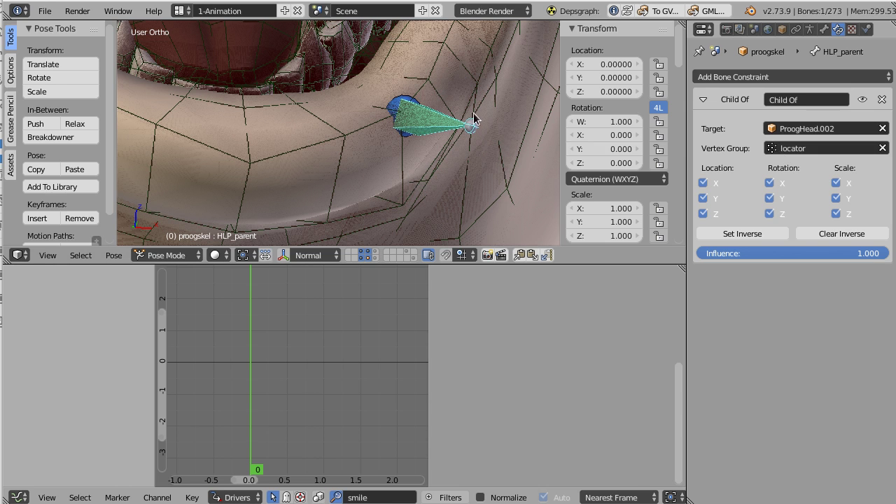
scroll(372, 172, "down", 3)
scroll(372, 172, "up", 6)
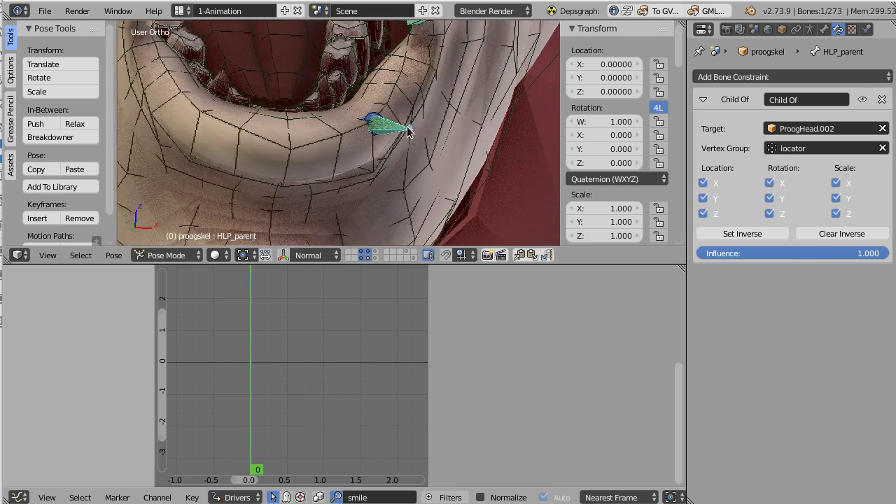
scroll(424, 116, "down", 1)
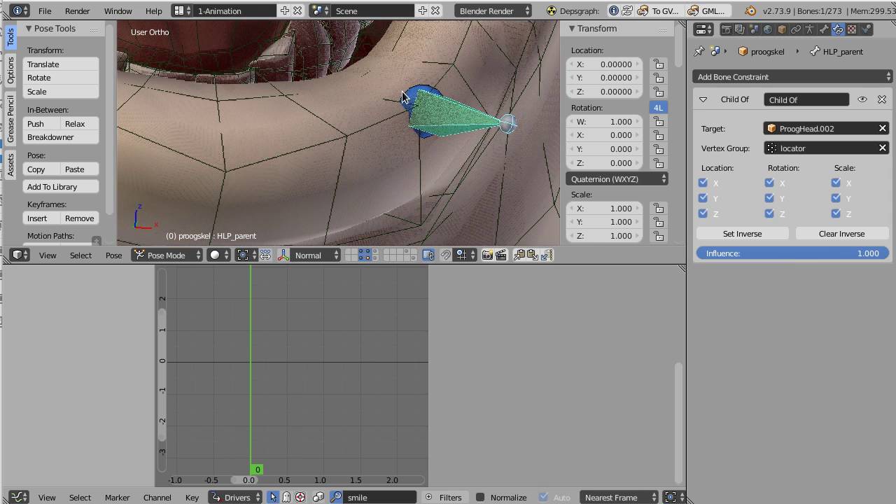
right_click(403, 98)
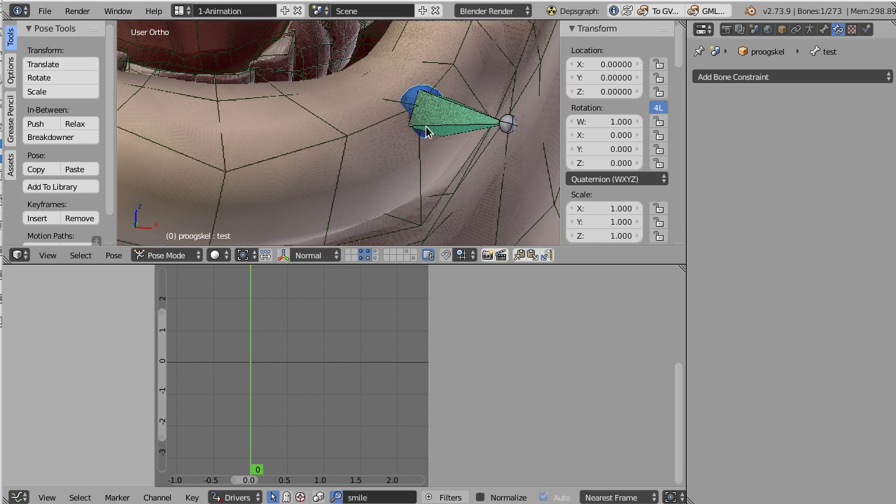
Try moving the test bone, cancel it, and bring the whole open mouth into view.
key("g")
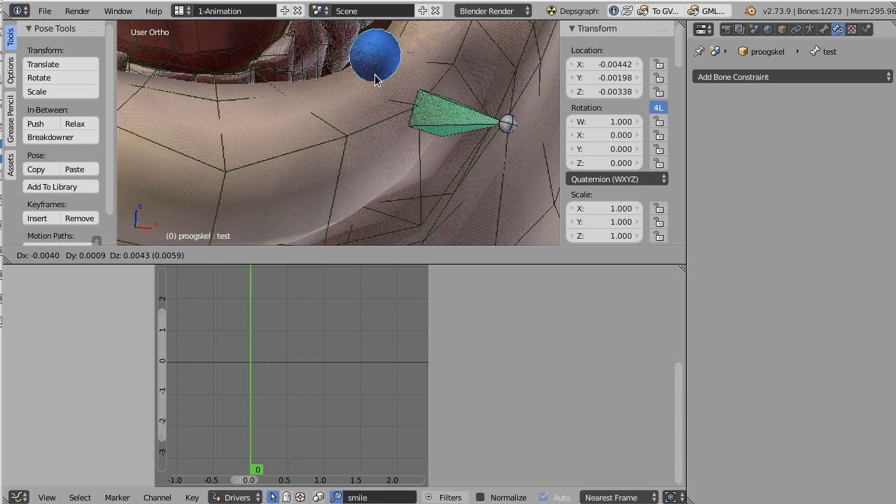
right_click(410, 94)
scroll(416, 95, "down", 1)
scroll(417, 94, "down", 3)
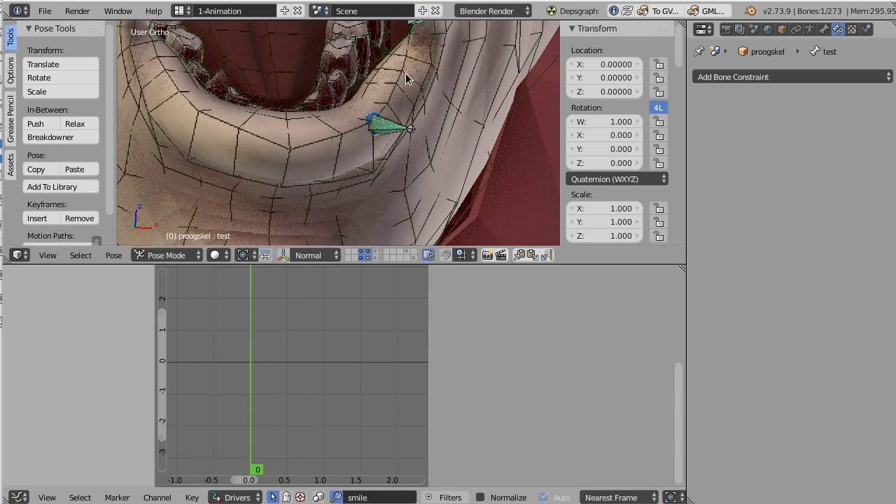
middle_click_drag(402, 71, 412, 115, "shift")
scroll(401, 112, "up", 2)
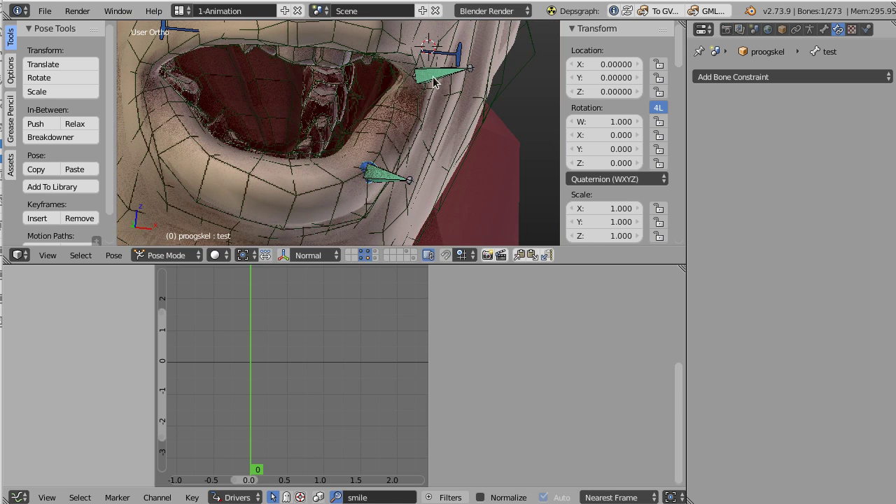
Check GEO_test's Copy Location constraint from test, then select the chin bone bot_jaw.001.
right_click(427, 90)
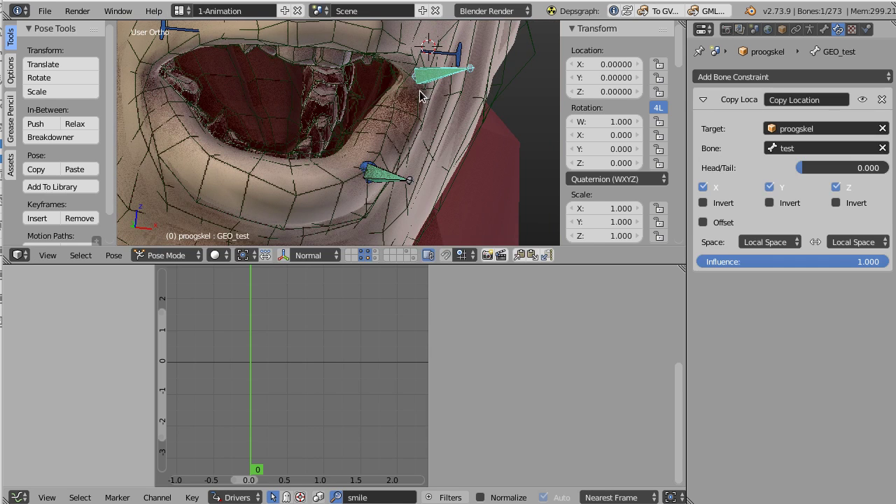
middle_click_drag(438, 106, 423, 110)
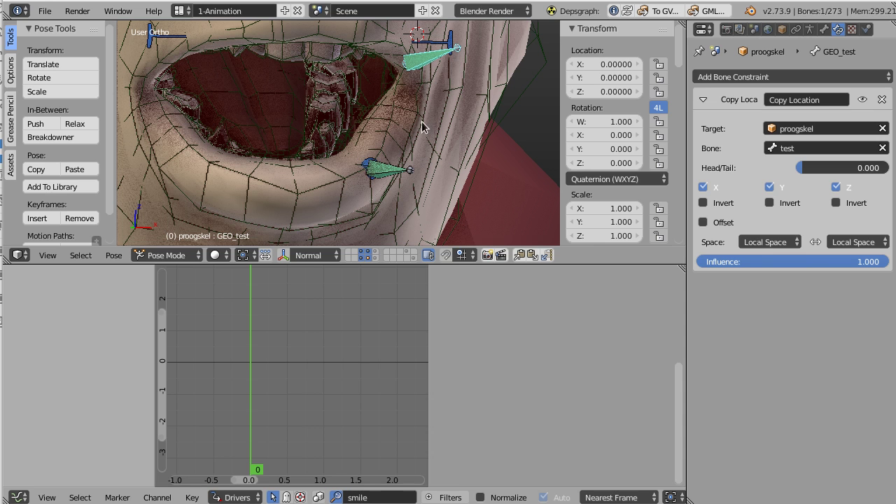
scroll(340, 176, "down", 4)
middle_click_drag(362, 155, 306, 102)
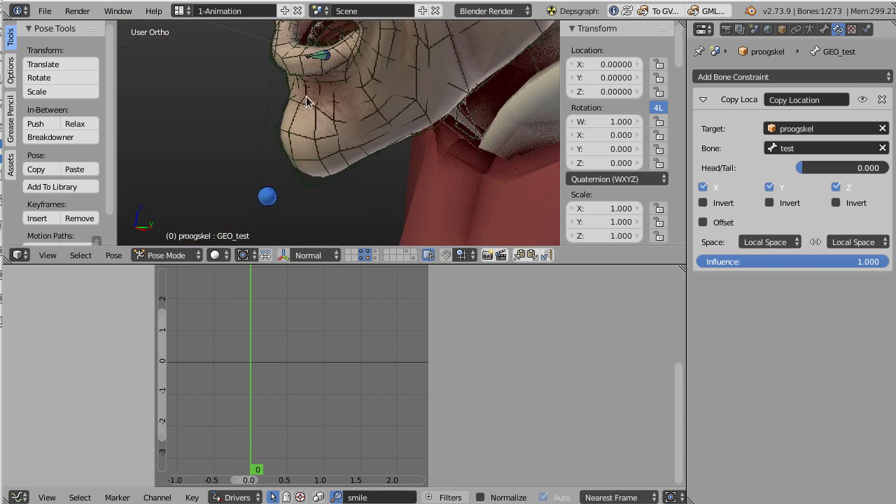
right_click(331, 175)
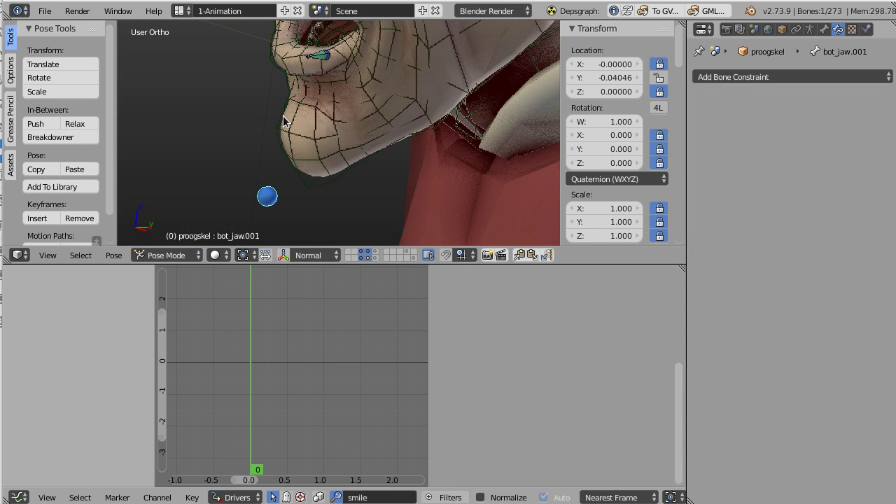
Raise bot_jaw.001 to partly close the mouth, and maximise the 3D view.
key("g")
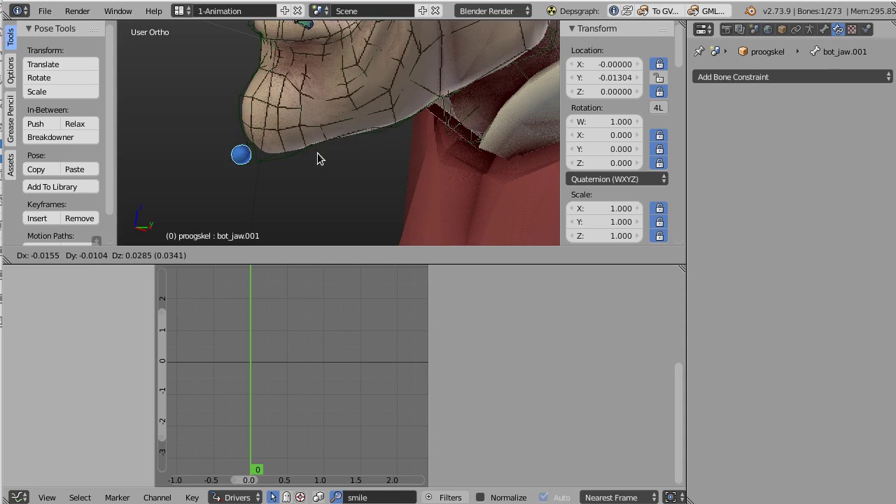
left_click(327, 168)
key("ctrl+Up")
Turn on the transform manipulator and start a move constrained to the normal axis.
middle_click_drag(402, 192, 362, 251)
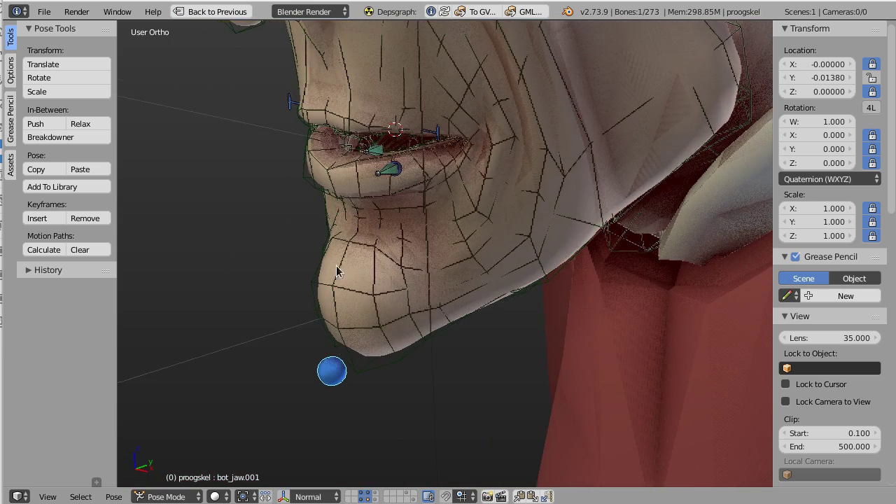
left_click(283, 497)
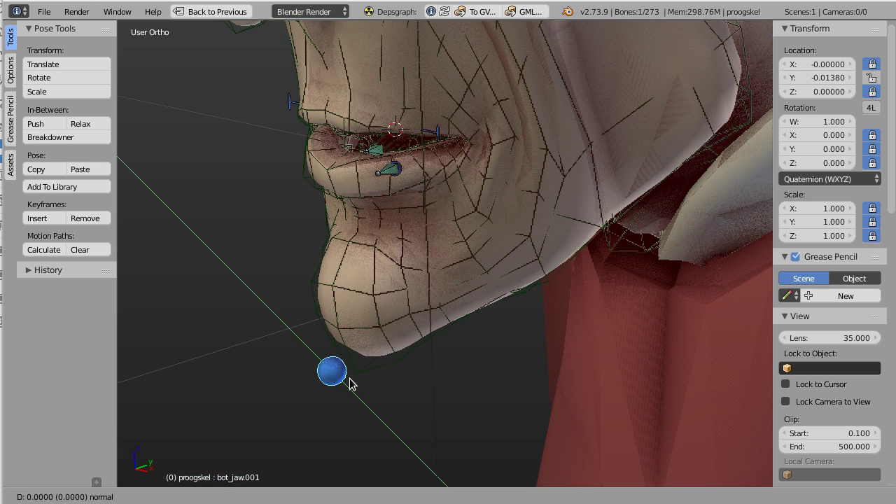
key("g")
key("y")
key("y")
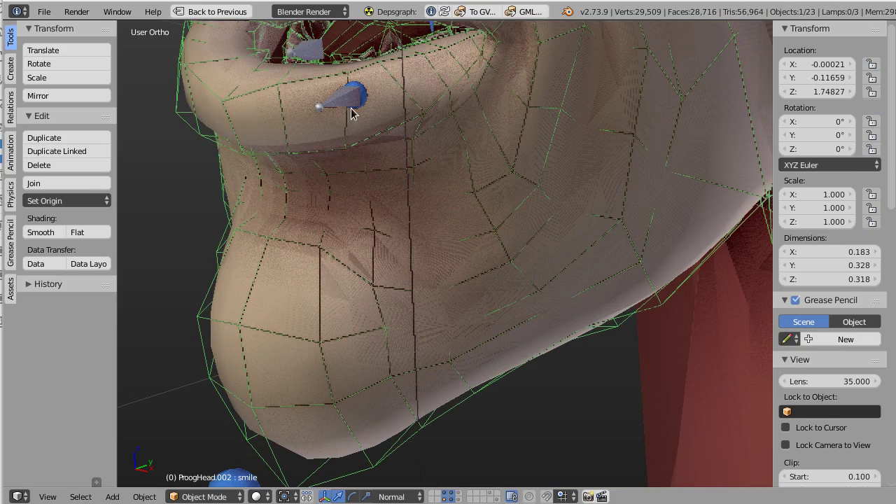
Select the lower lip bone test and make a trial move, cancelling it so it stays at rest.
right_click(369, 100)
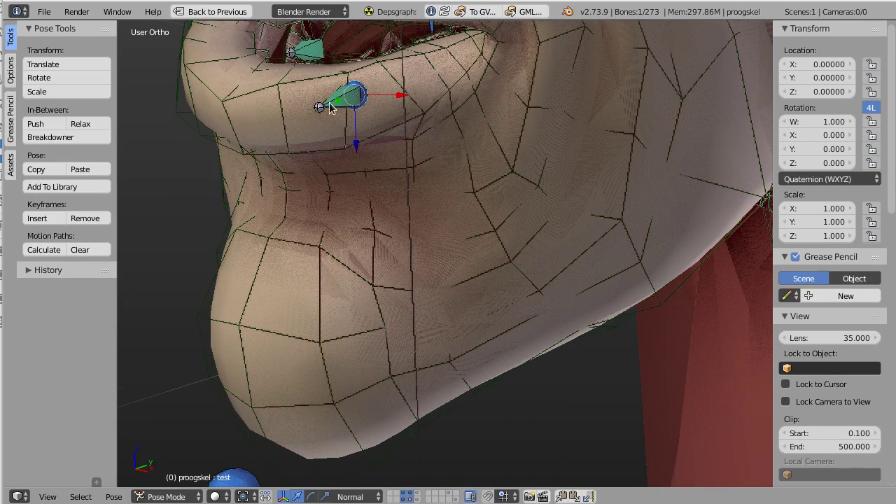
scroll(369, 100, "down", 2)
middle_click_drag(369, 100, 379, 200)
scroll(379, 200, "up", 2)
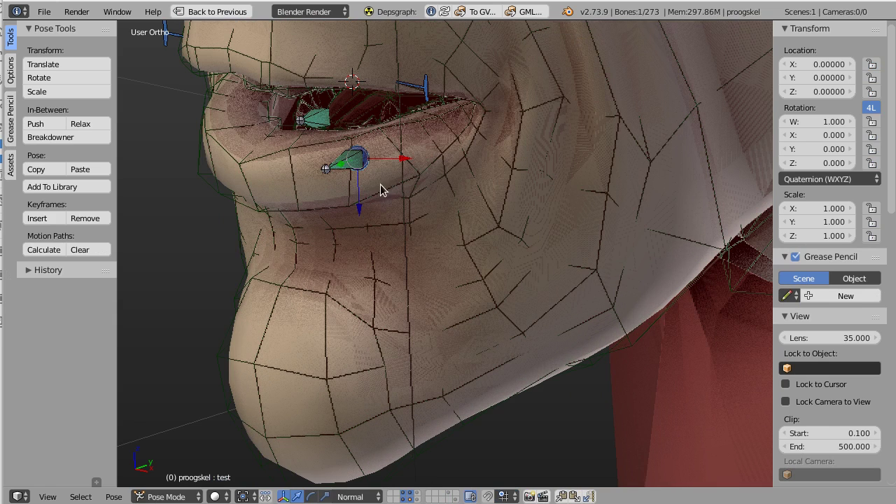
key("g")
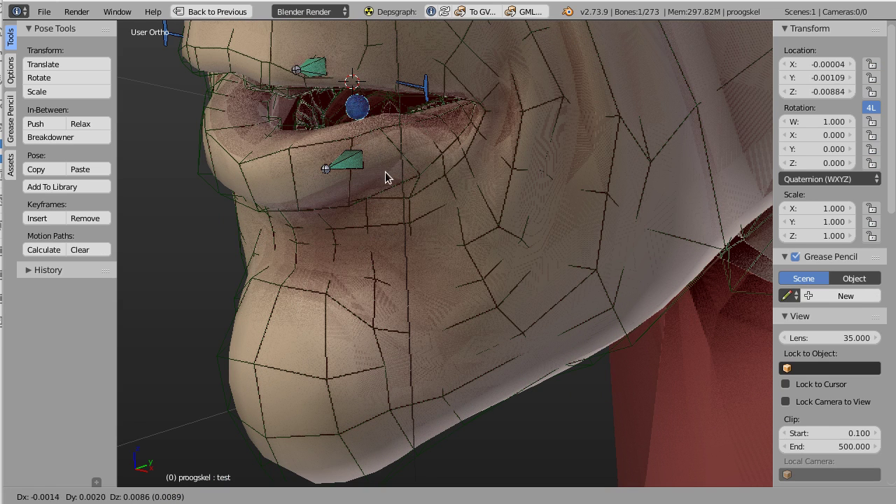
key("Escape")
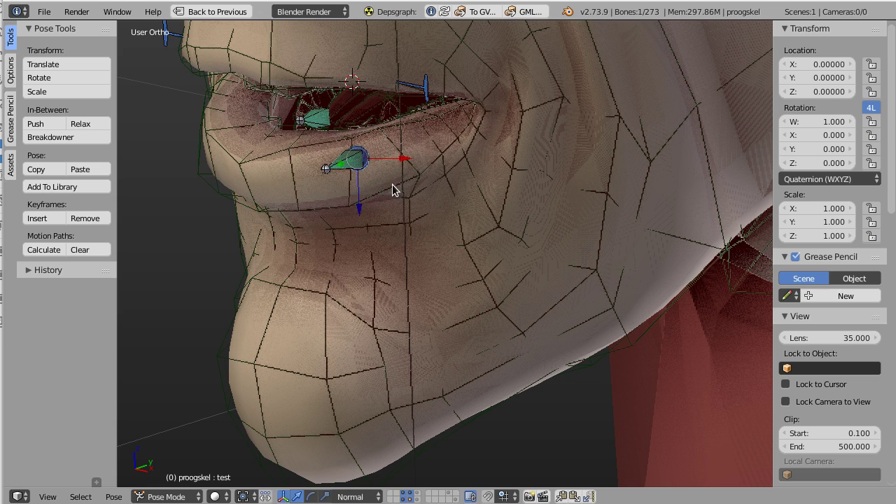
Hide the wireframe duplicate's layer, restore the layout, and turn off armature bone layer 2.
left_click(405, 498)
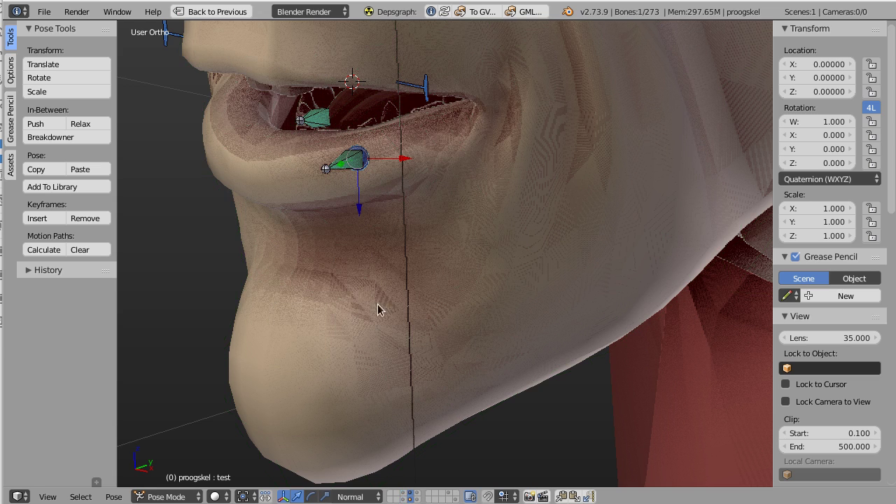
key("ctrl+Up")
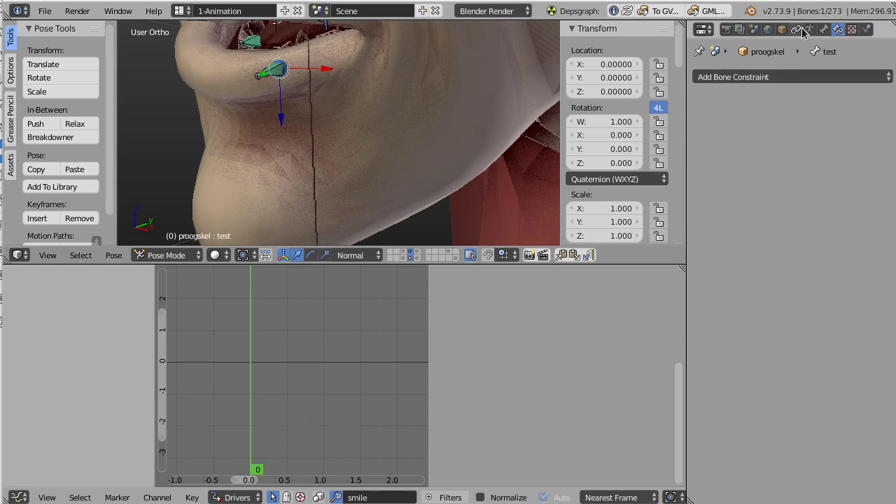
left_click(811, 29)
left_click(709, 160, "shift")
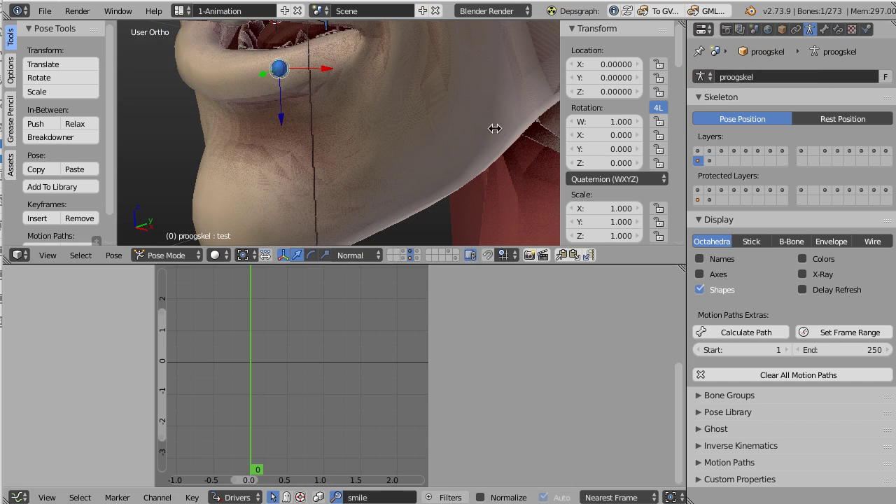
Raise bot_jaw.001 until the lips are just slightly parted, then maximise the 3D view.
middle_click_drag(495, 126, 363, 150)
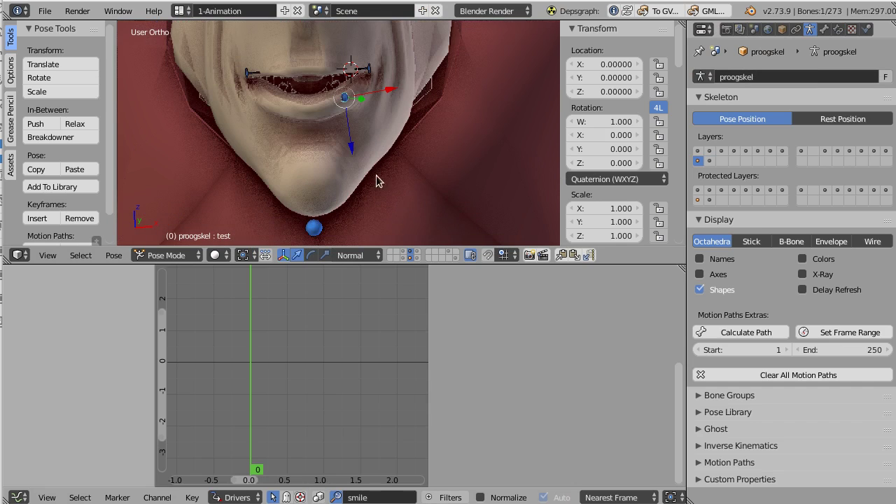
right_click(324, 229)
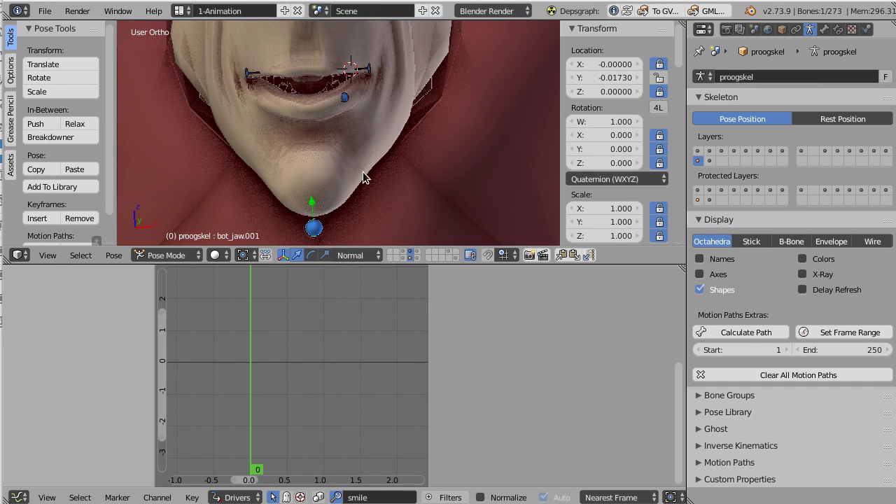
key("g")
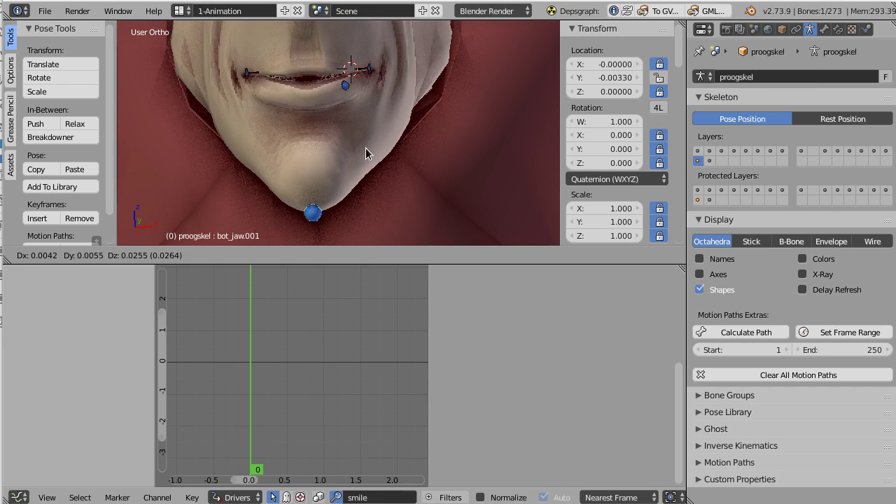
left_click(413, 155)
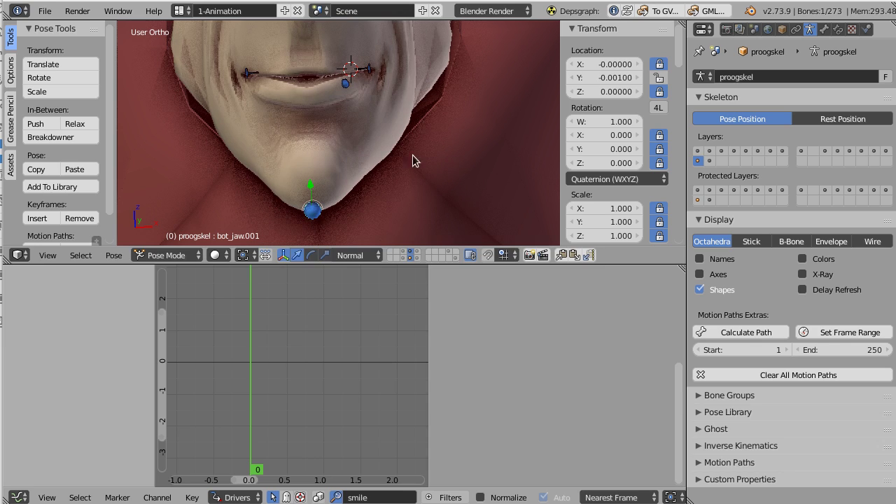
key("ctrl+Up")
middle_click_drag(428, 211, 347, 197)
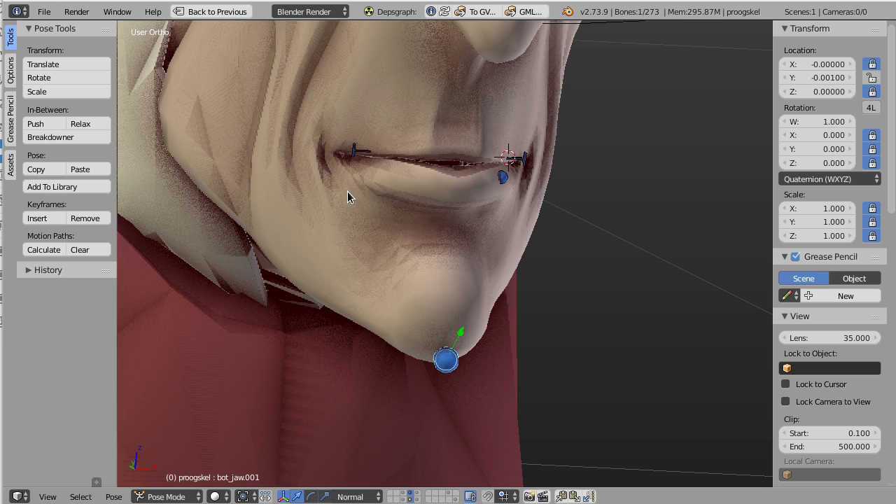
middle_click_drag(417, 183, 642, 216)
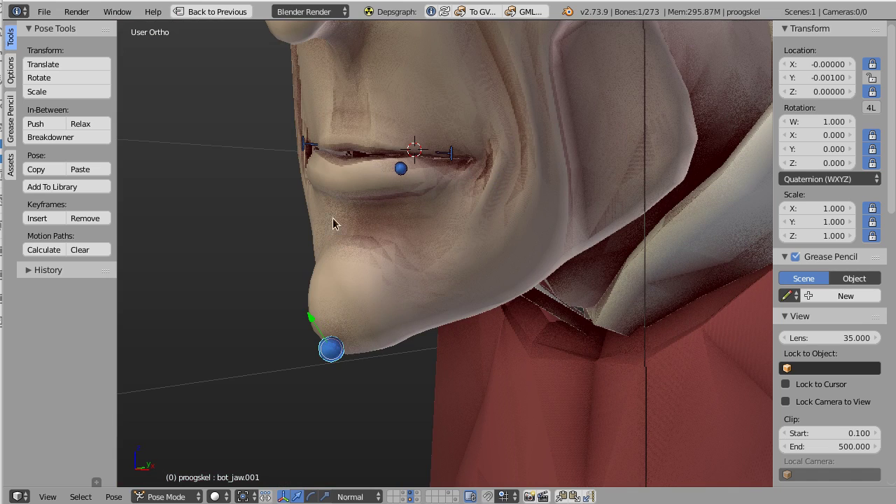
scroll(410, 172, "up", 5, "shift")
middle_click_drag(415, 169, 382, 247, "shift")
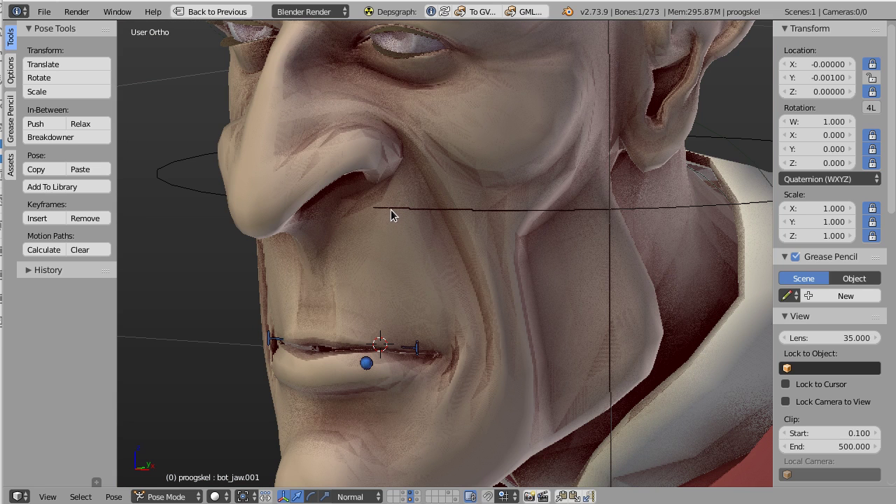
middle_click_drag(391, 210, 380, 384)
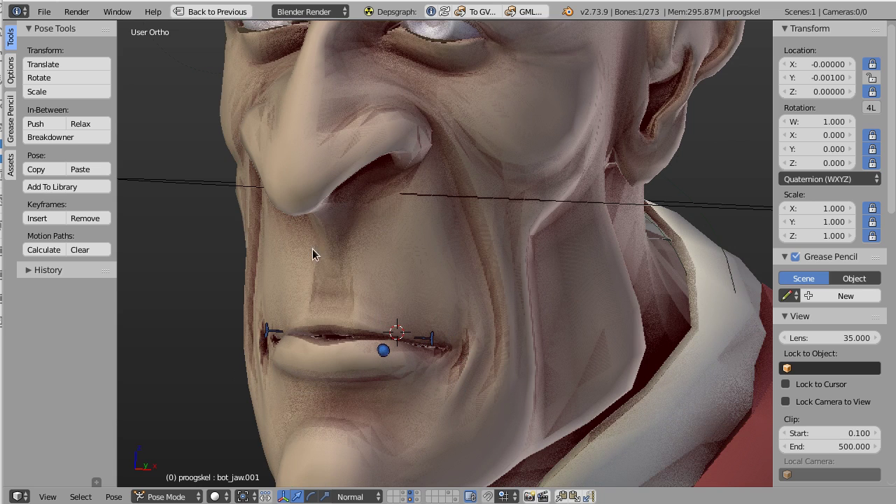
middle_click_drag(312, 250, 417, 250)
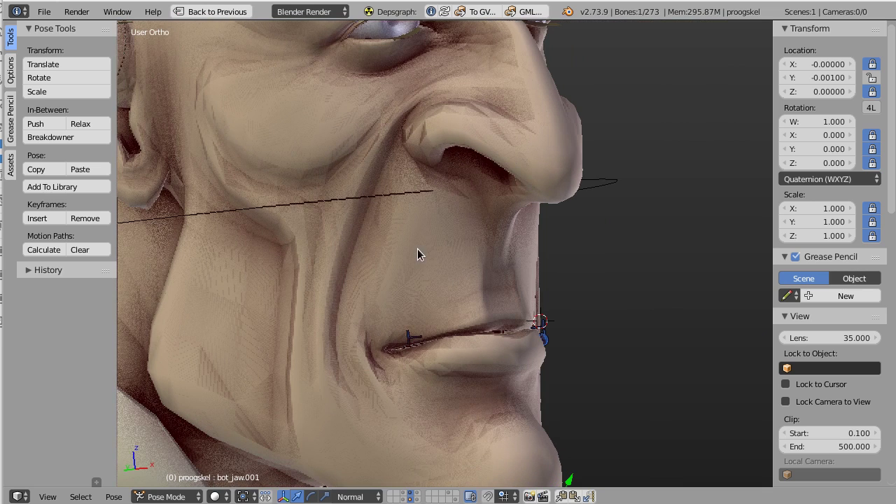